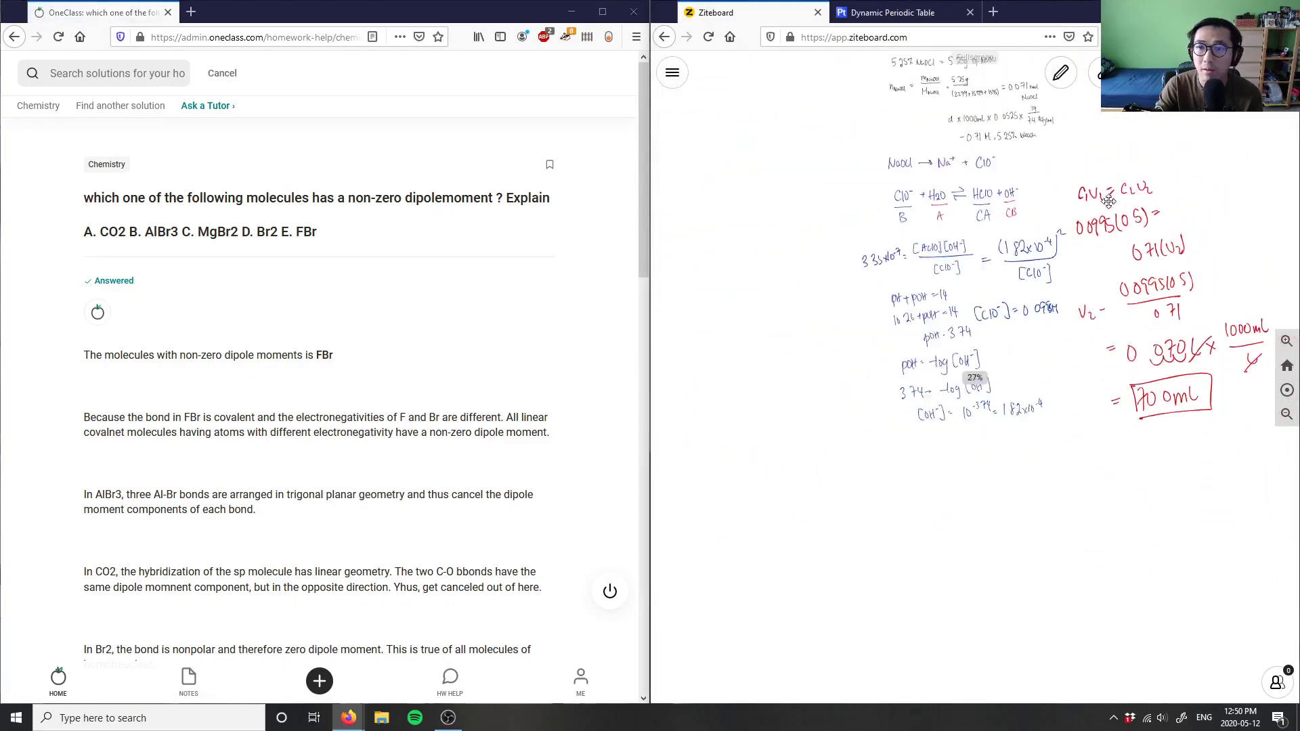
Step: Pan around the board to review the earlier pOH, V2, 3.35x10^-7 and 70.0mL working
{"action": "scroll", "coordinate": [1108, 201], "scroll_direction": "up", "scroll_amount": 4}
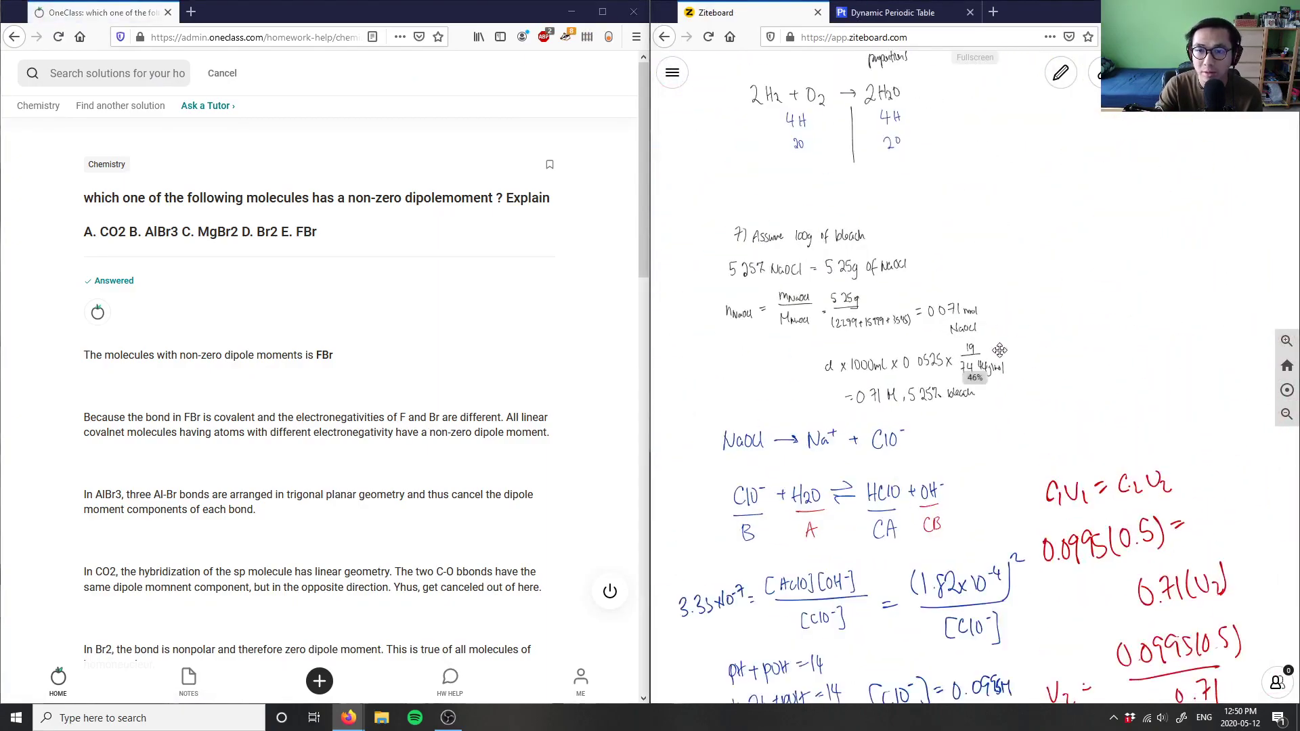
{"action": "scroll", "coordinate": [1096, 372], "scroll_direction": "up", "scroll_amount": 3}
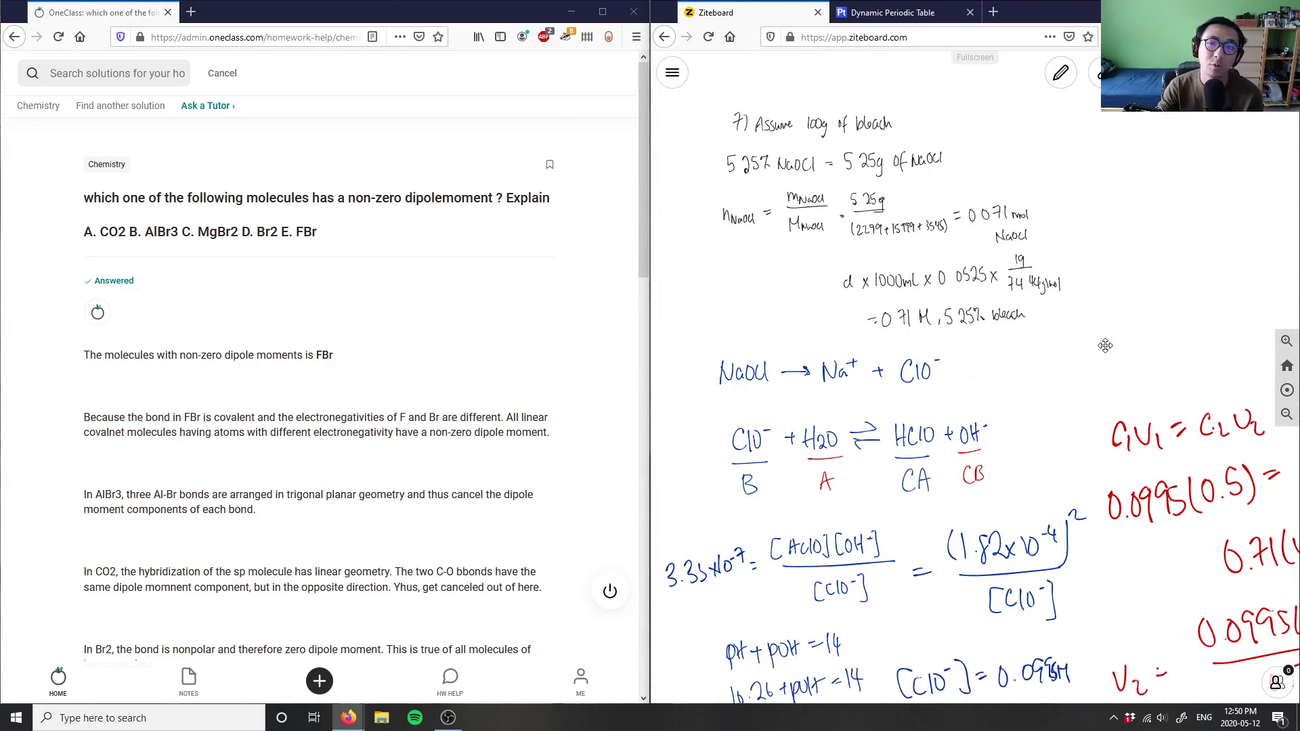
{"action": "scroll", "coordinate": [1104, 346], "scroll_direction": "down", "scroll_amount": 1}
{"action": "scroll", "coordinate": [1104, 345], "scroll_direction": "up", "scroll_amount": 1}
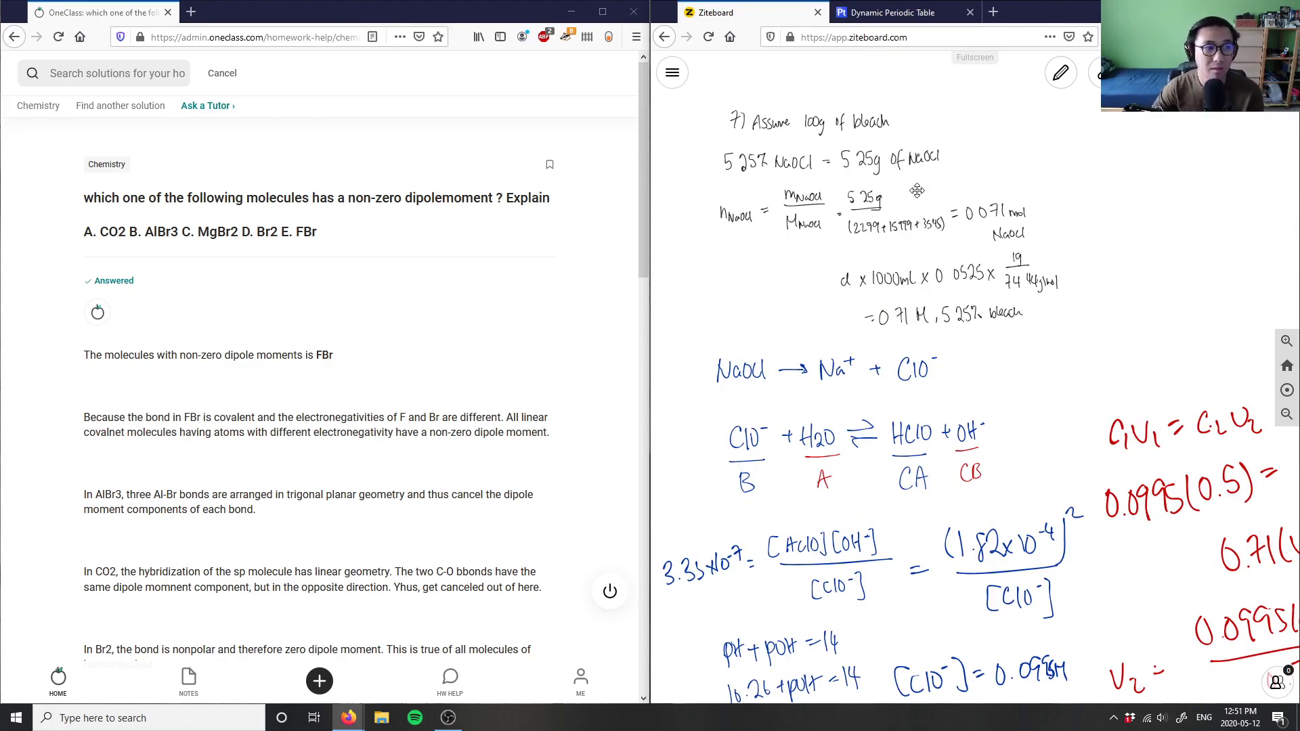
{"action": "scroll", "coordinate": [886, 257], "scroll_direction": "down", "scroll_amount": 4}
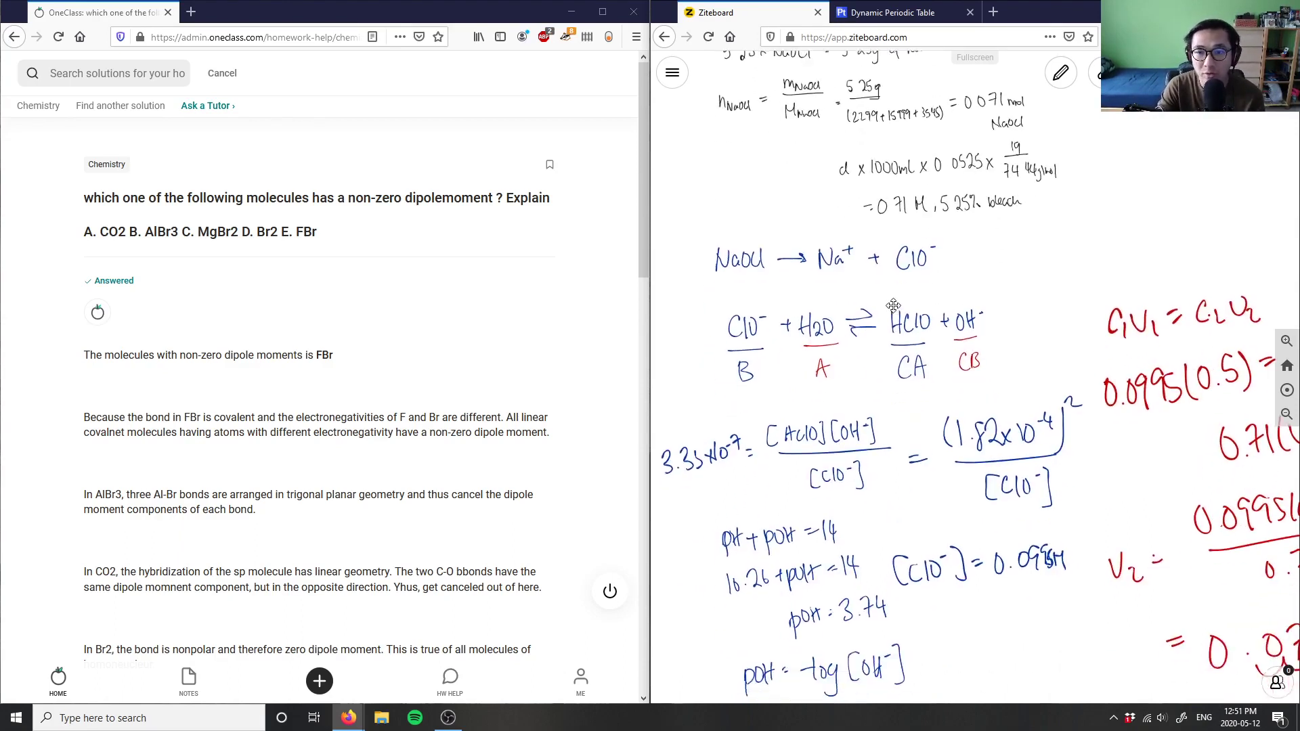
{"action": "scroll", "coordinate": [974, 271], "scroll_direction": "down", "scroll_amount": 2}
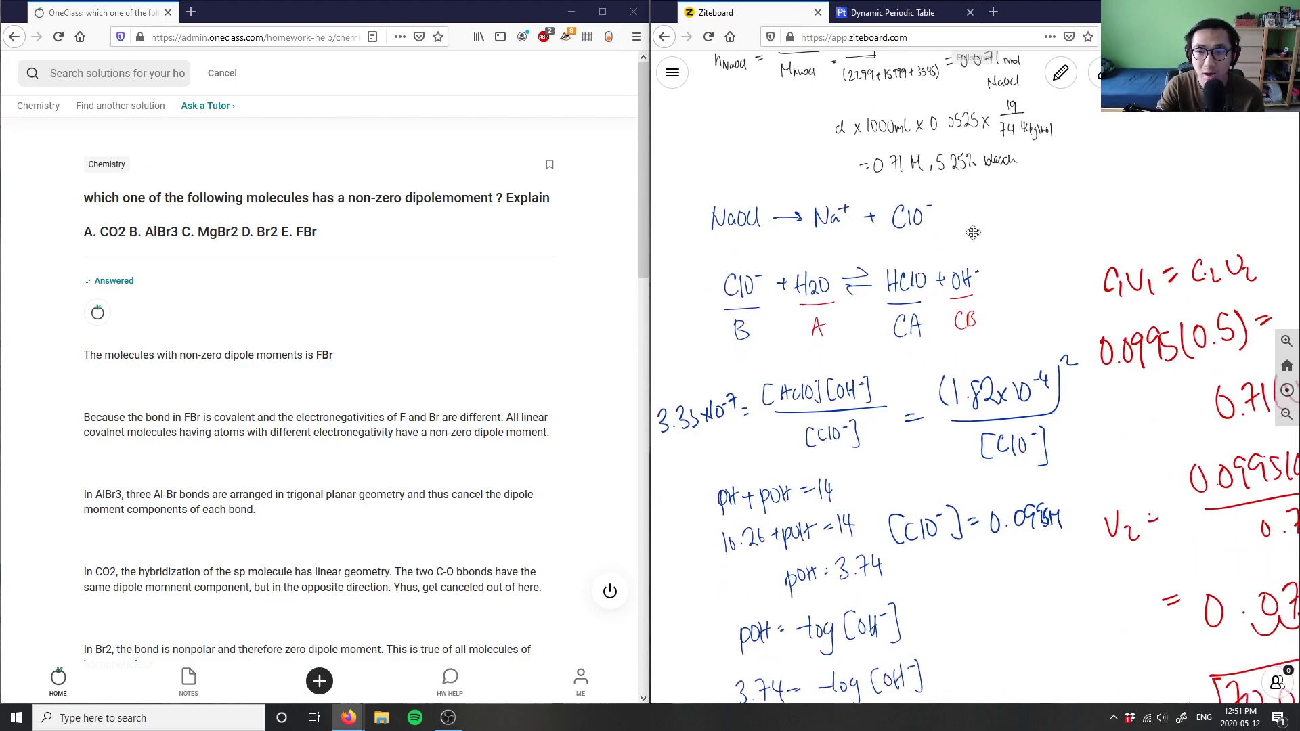
{"action": "scroll", "coordinate": [1019, 258], "scroll_direction": "down", "scroll_amount": 5}
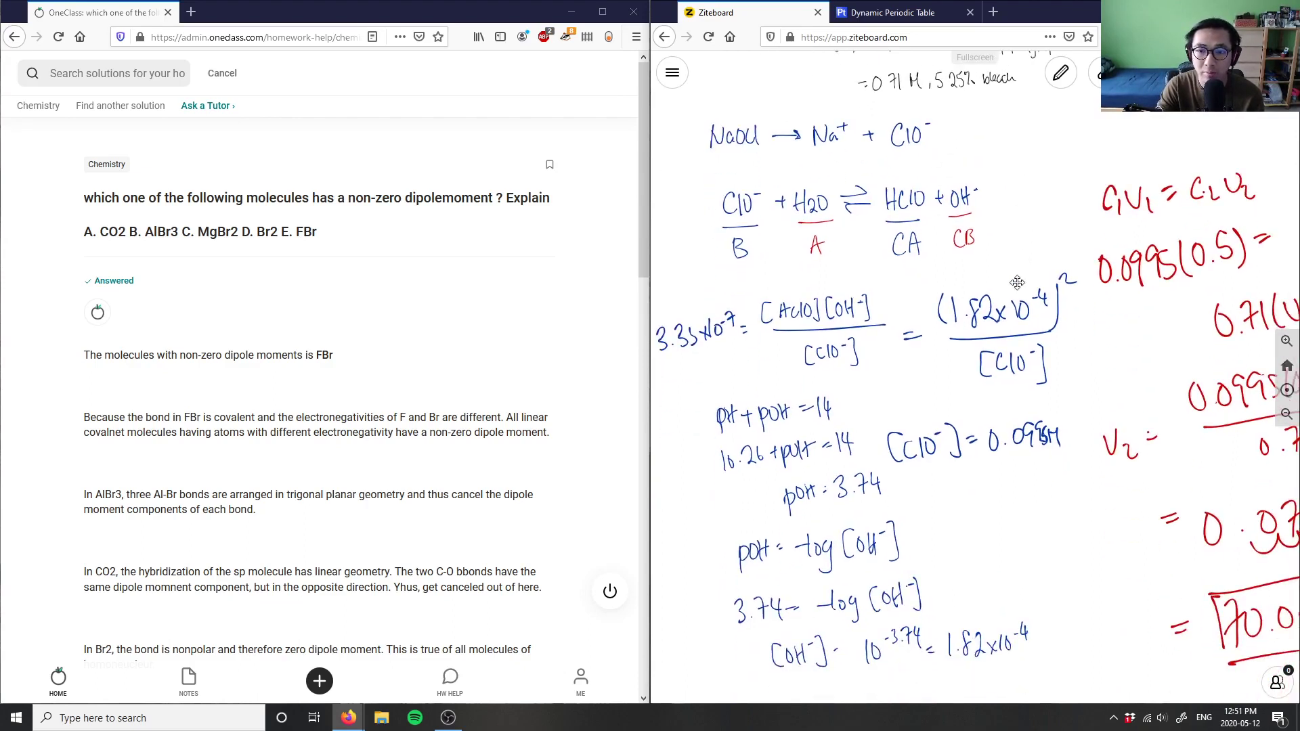
{"action": "left_click_drag", "start_coordinate": [1062, 408], "coordinate": [1071, 365]}
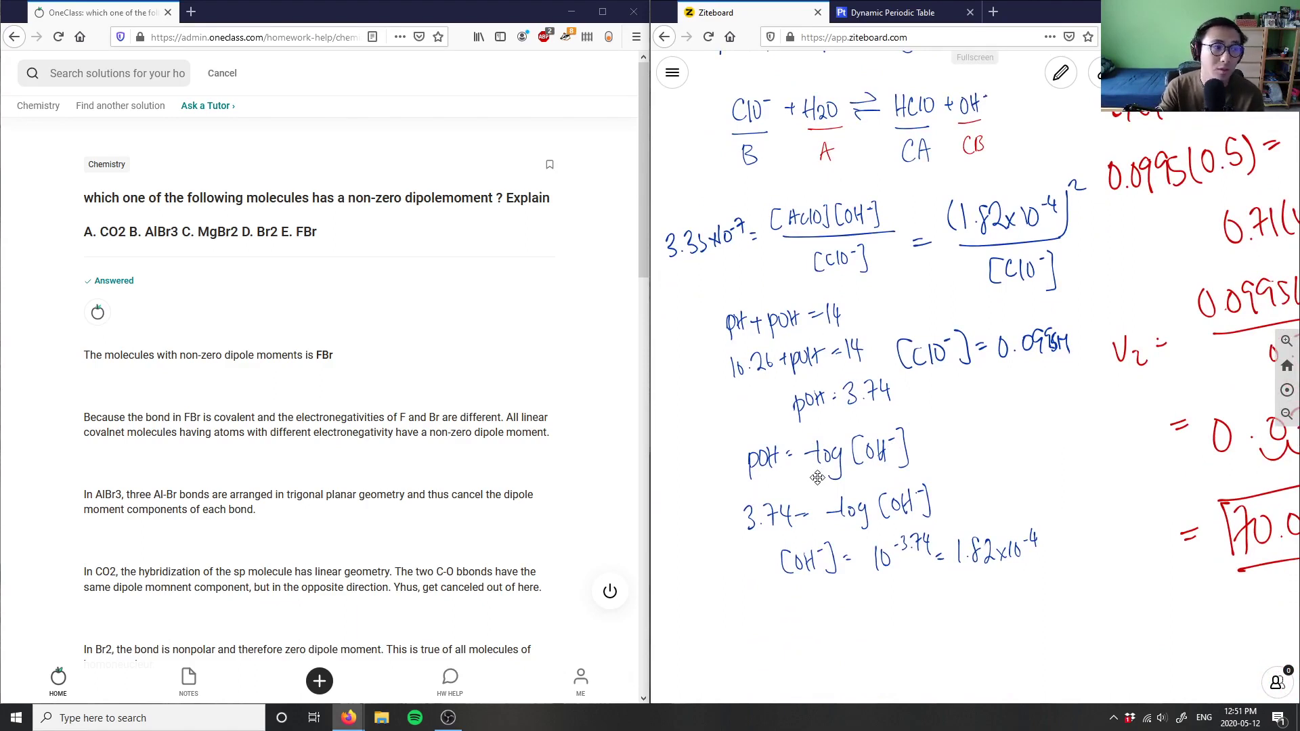
{"action": "left_click_drag", "start_coordinate": [989, 447], "coordinate": [946, 466]}
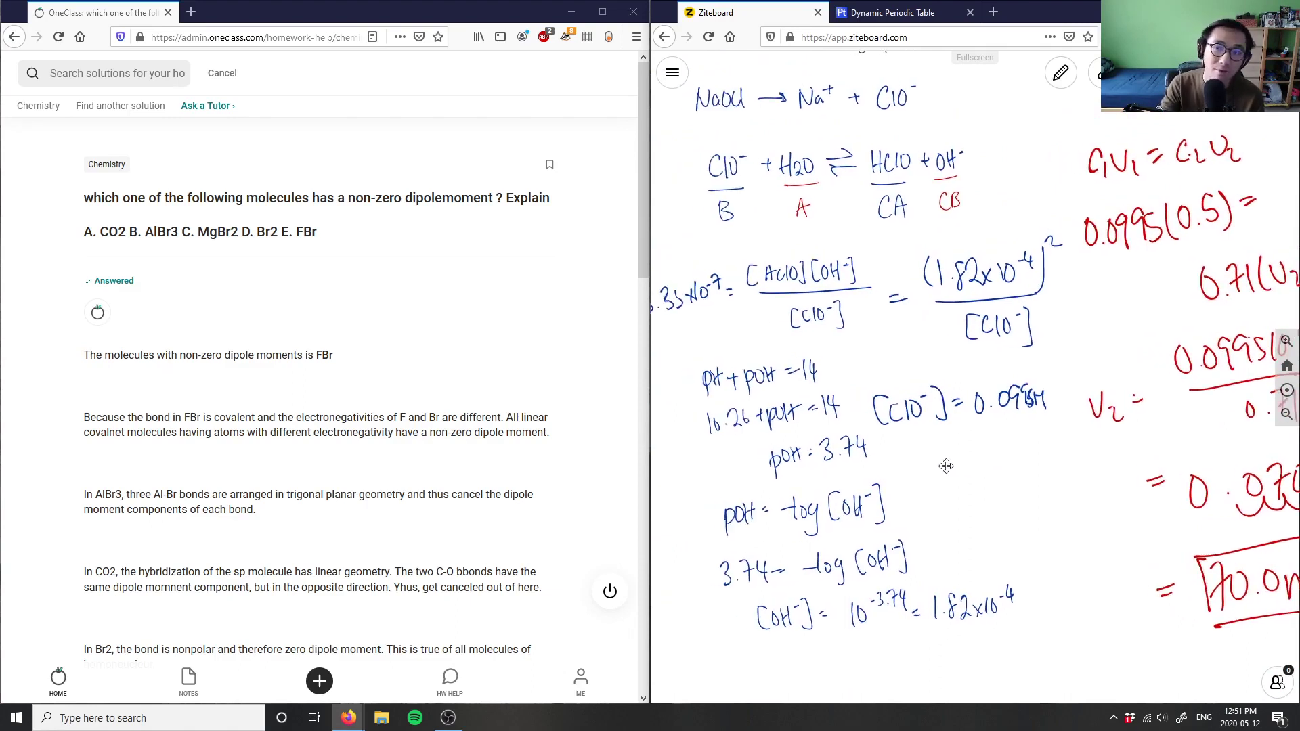
{"action": "left_click_drag", "start_coordinate": [796, 333], "coordinate": [818, 347]}
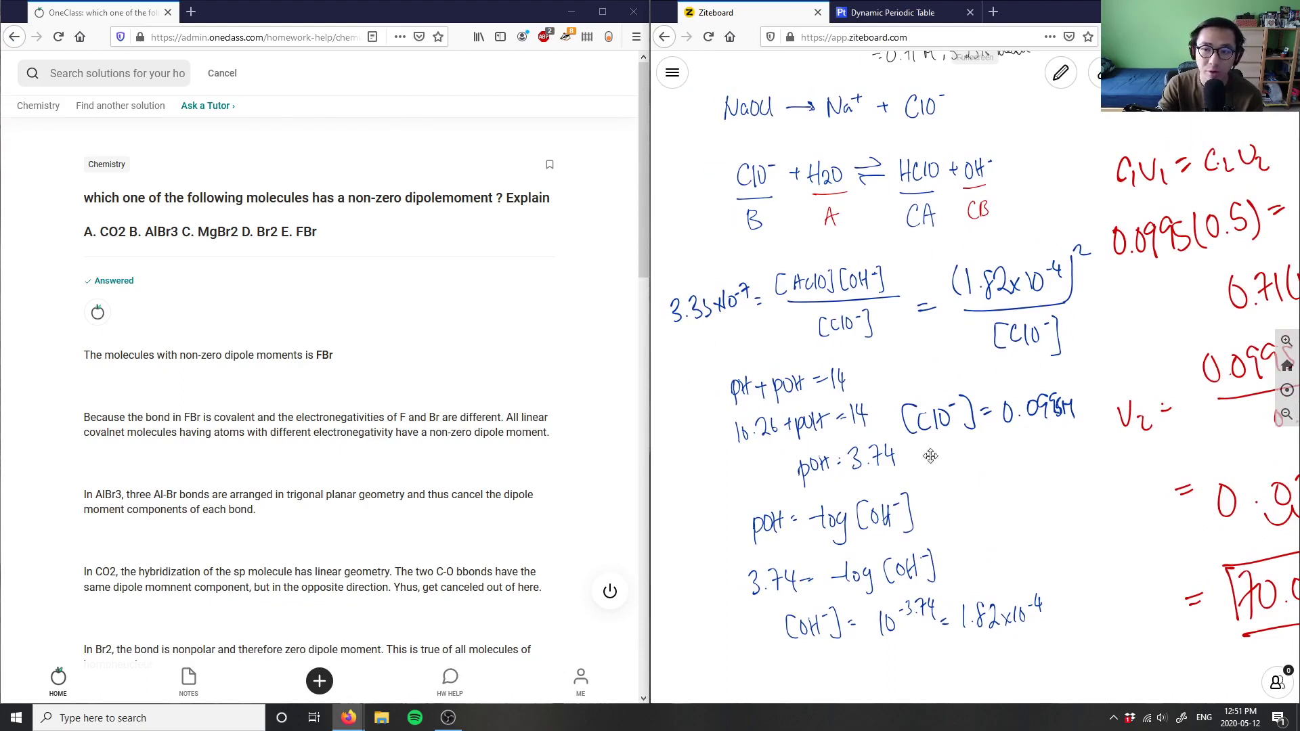
{"action": "scroll", "coordinate": [1012, 474], "scroll_direction": "right", "scroll_amount": 5}
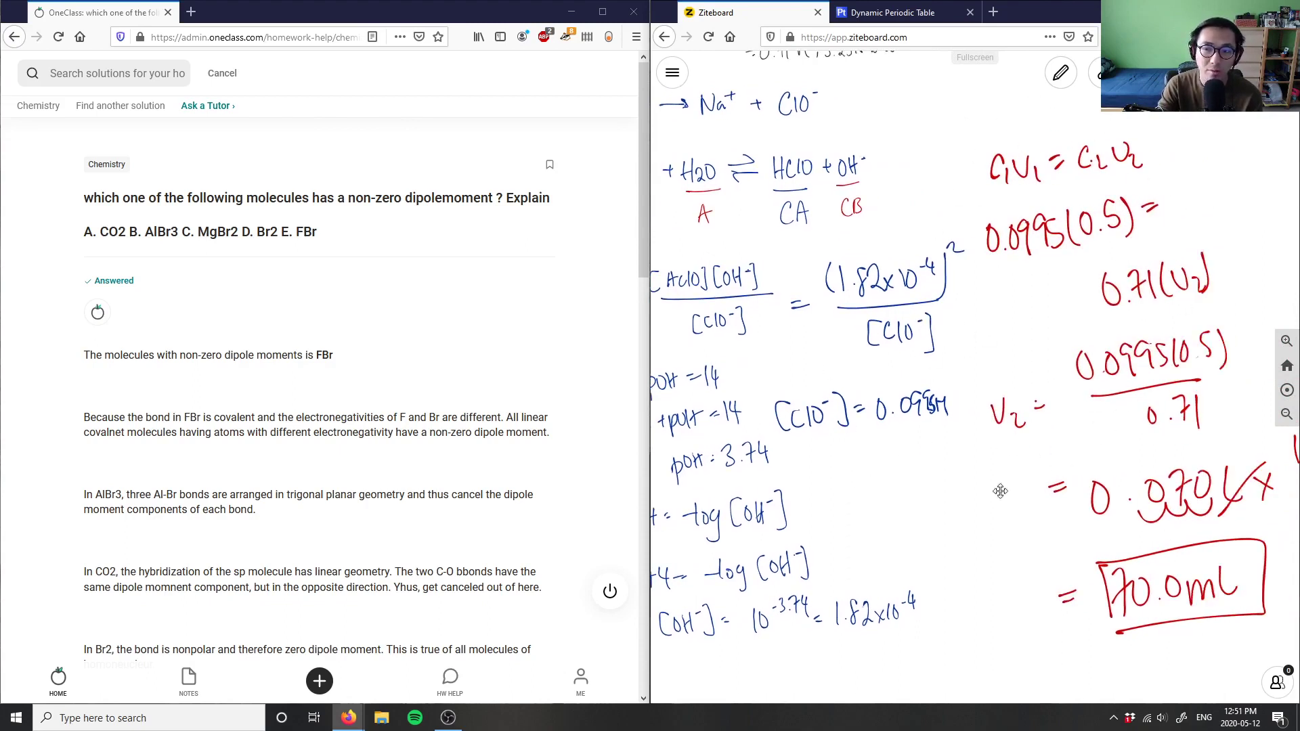
{"action": "left_click_drag", "start_coordinate": [877, 507], "coordinate": [883, 489]}
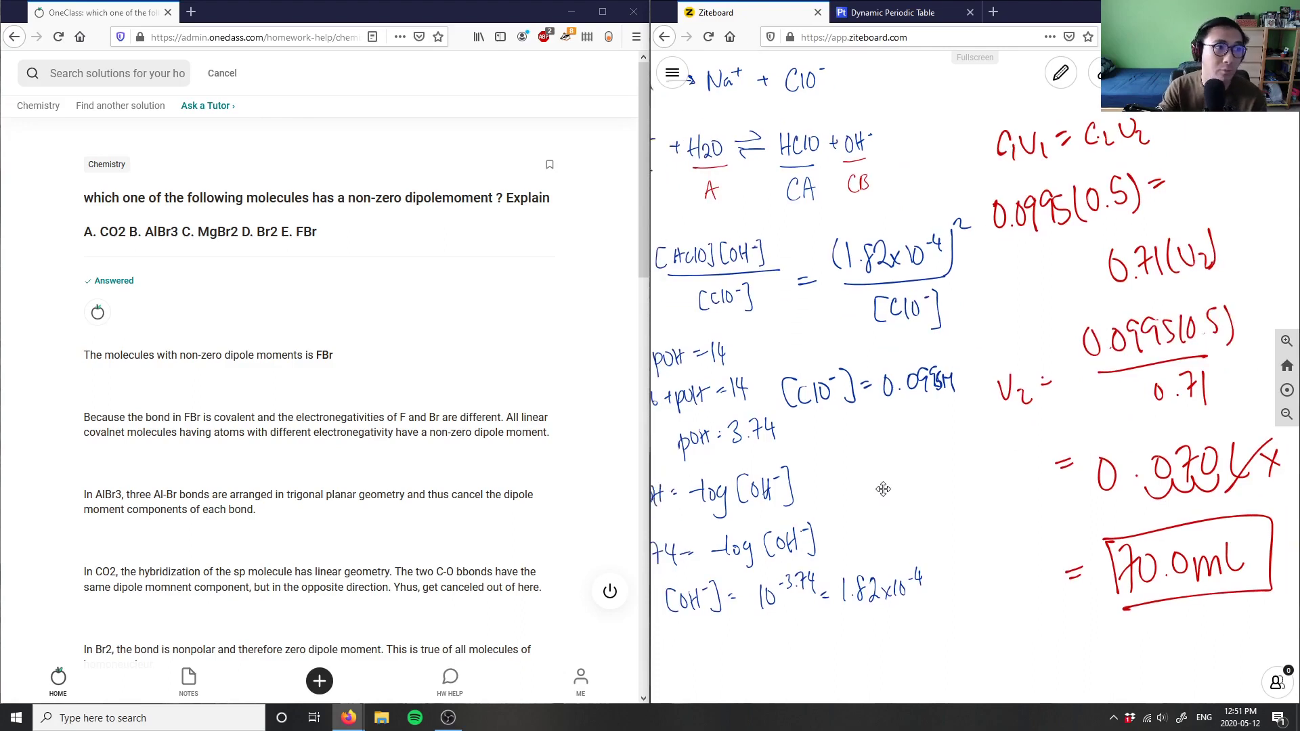
Step: On a blank area, handwrite the heading '8) Non-zero dipole moment' in black
{"action": "scroll", "coordinate": [900, 473], "scroll_direction": "up", "scroll_amount": 5}
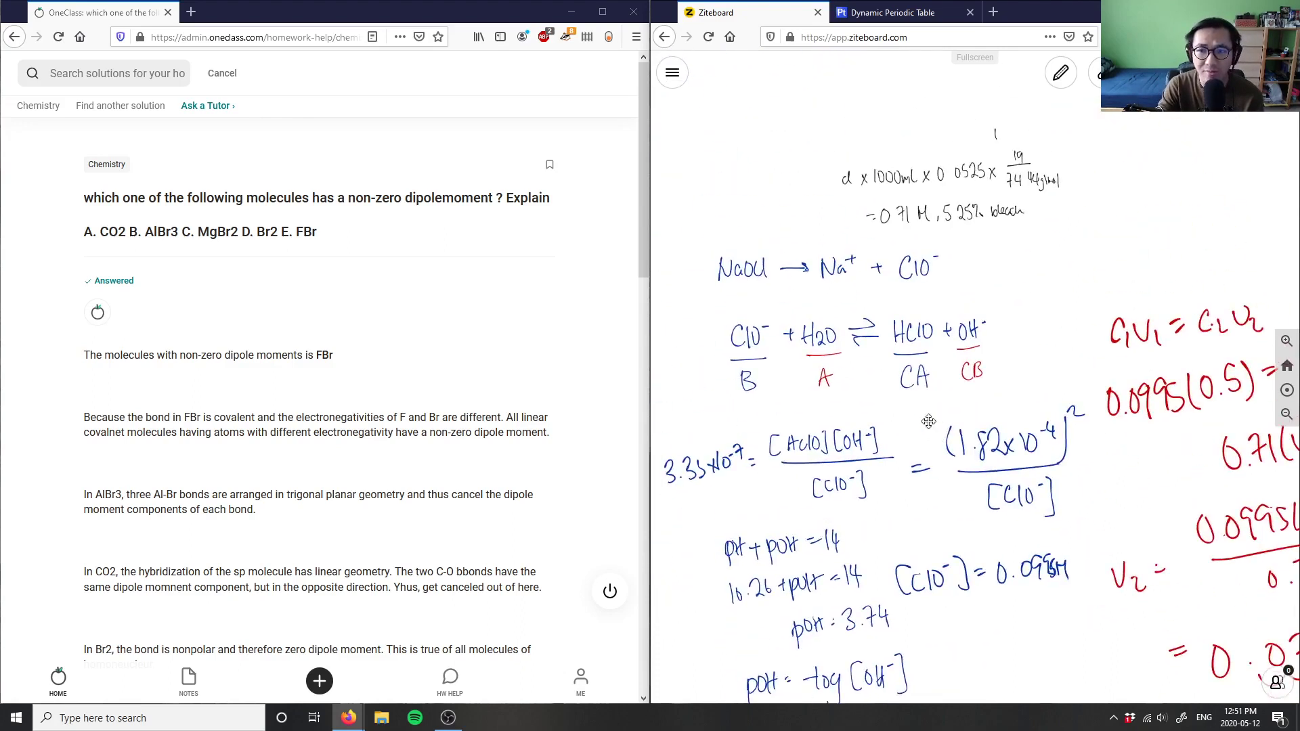
{"action": "scroll", "coordinate": [976, 398], "scroll_direction": "down", "scroll_amount": 12}
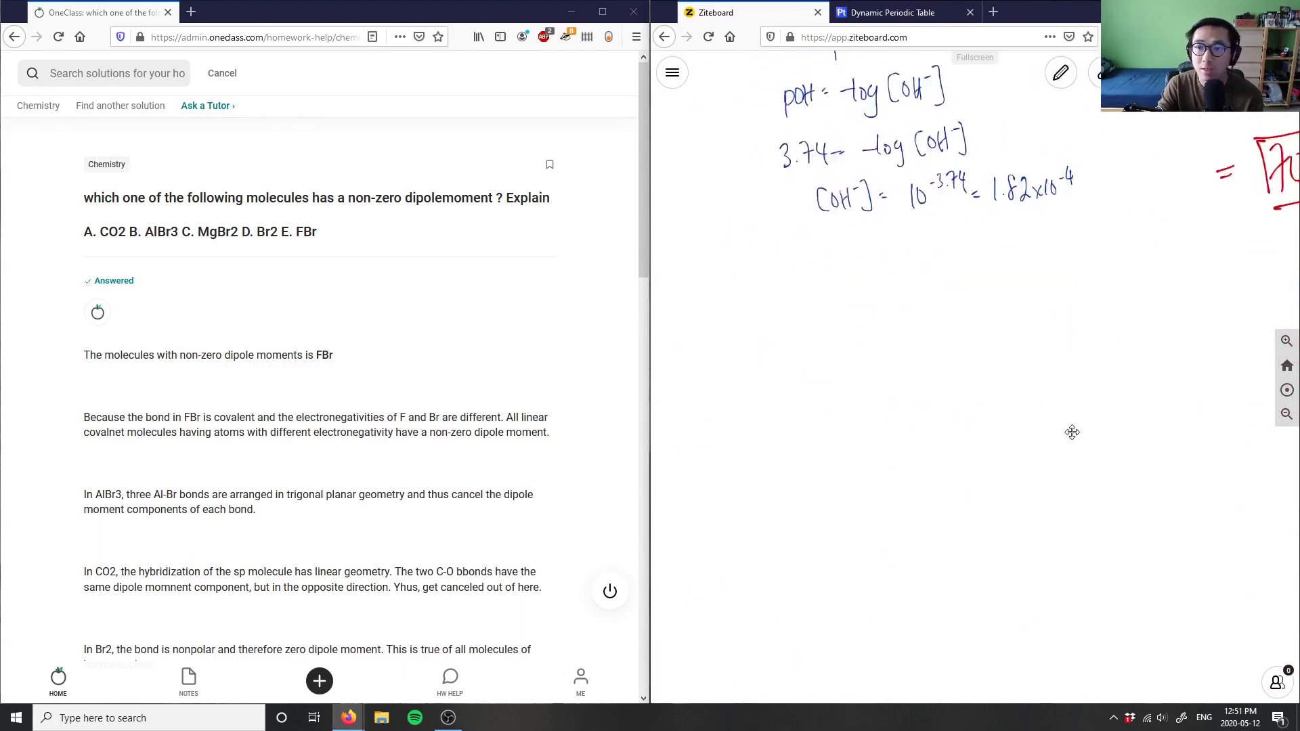
{"action": "scroll", "coordinate": [1094, 429], "scroll_direction": "down", "scroll_amount": 3}
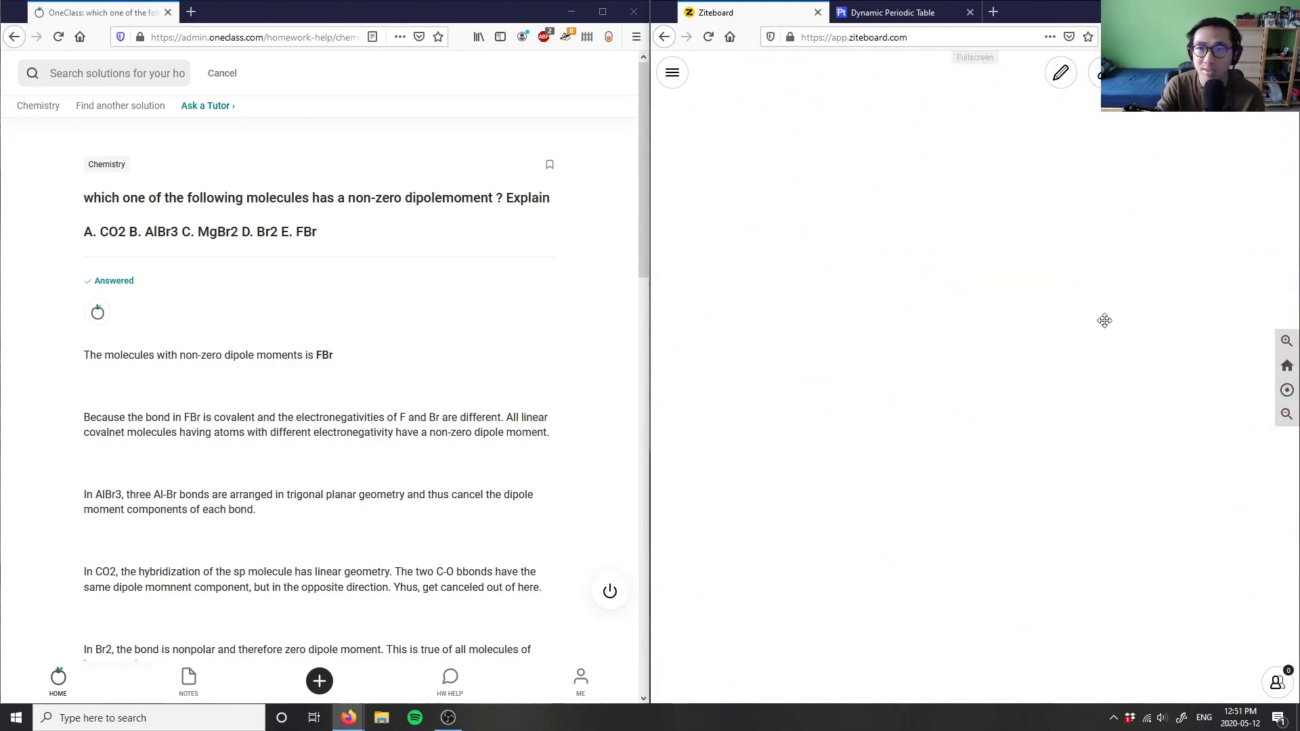
{"action": "left_click", "coordinate": [1060, 72]}
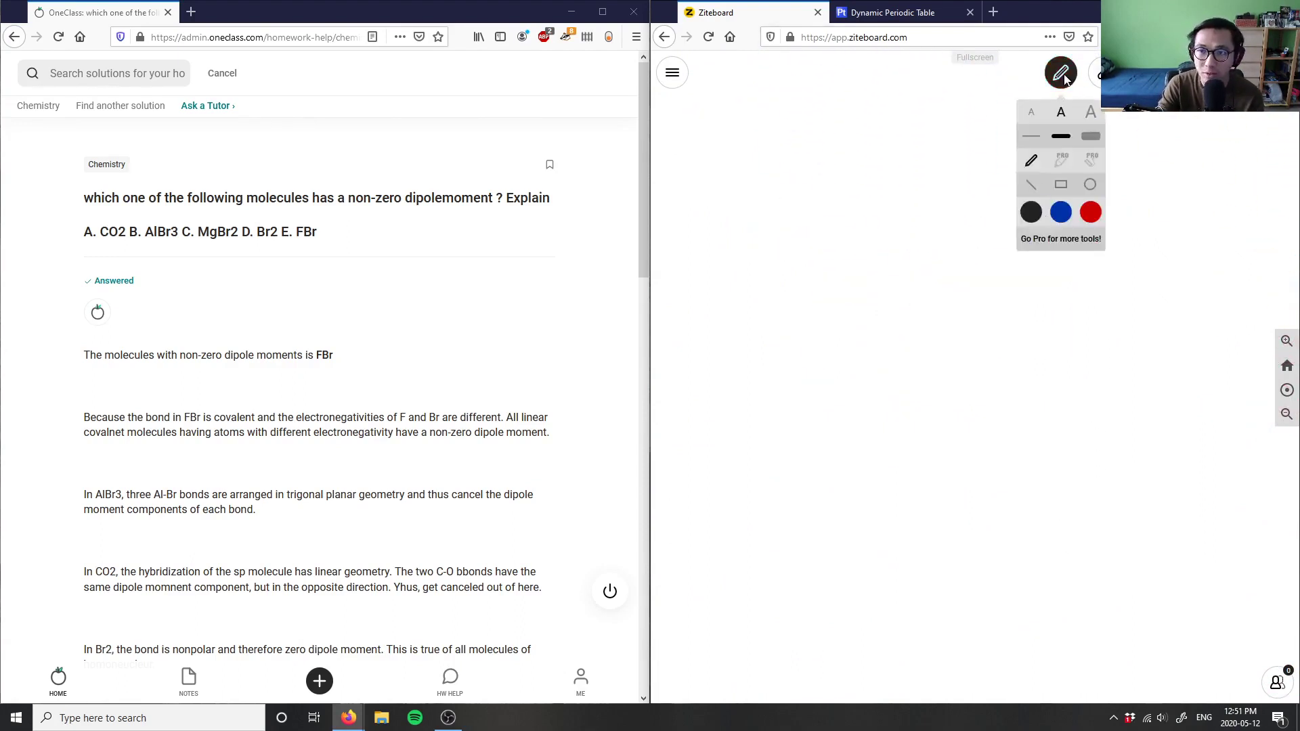
{"action": "left_click", "coordinate": [1032, 210]}
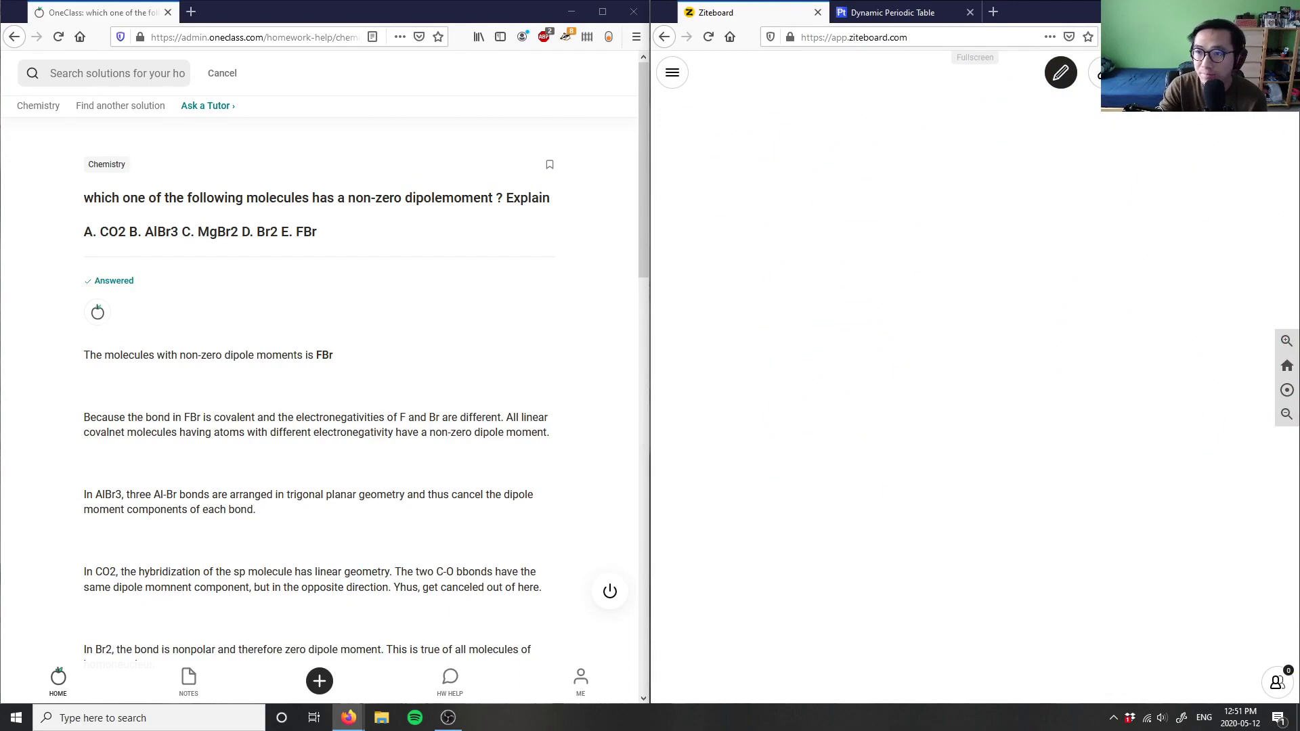
{"action": "scroll", "coordinate": [1023, 433], "scroll_direction": "up", "scroll_amount": 10}
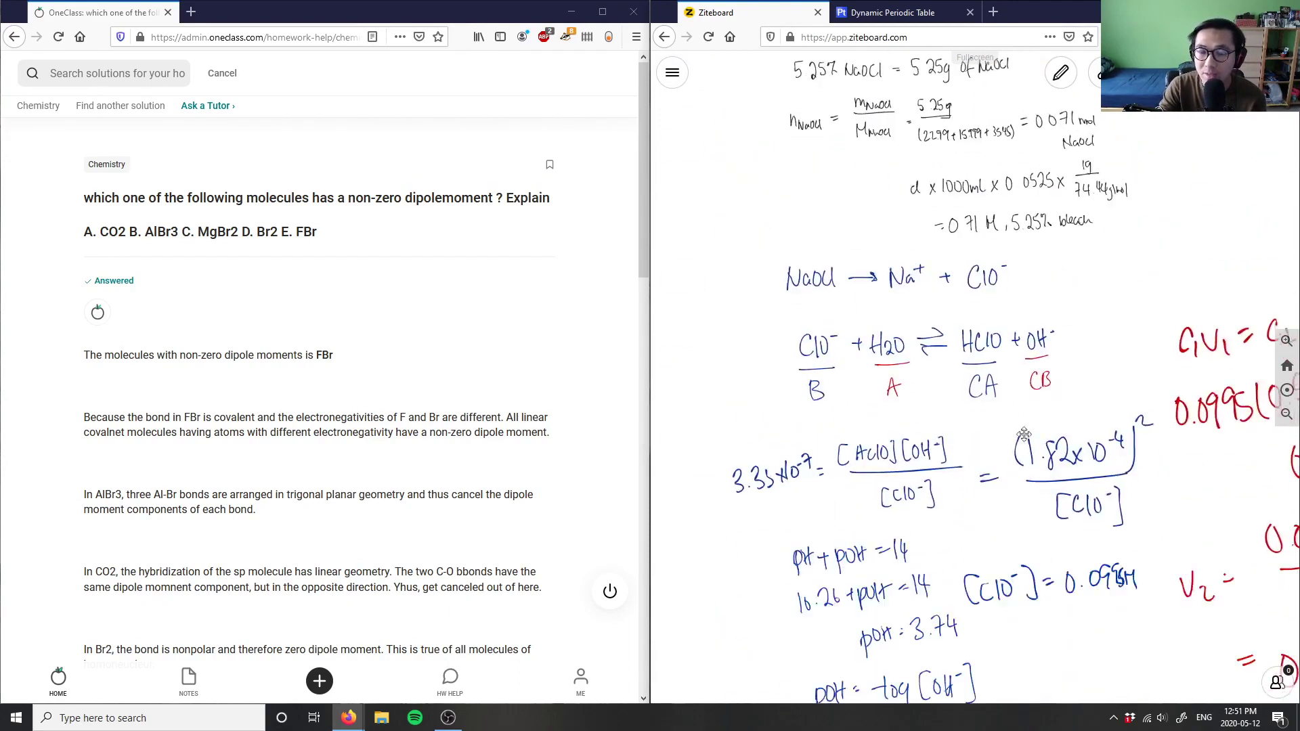
{"action": "scroll", "coordinate": [1023, 433], "scroll_direction": "down", "scroll_amount": 10}
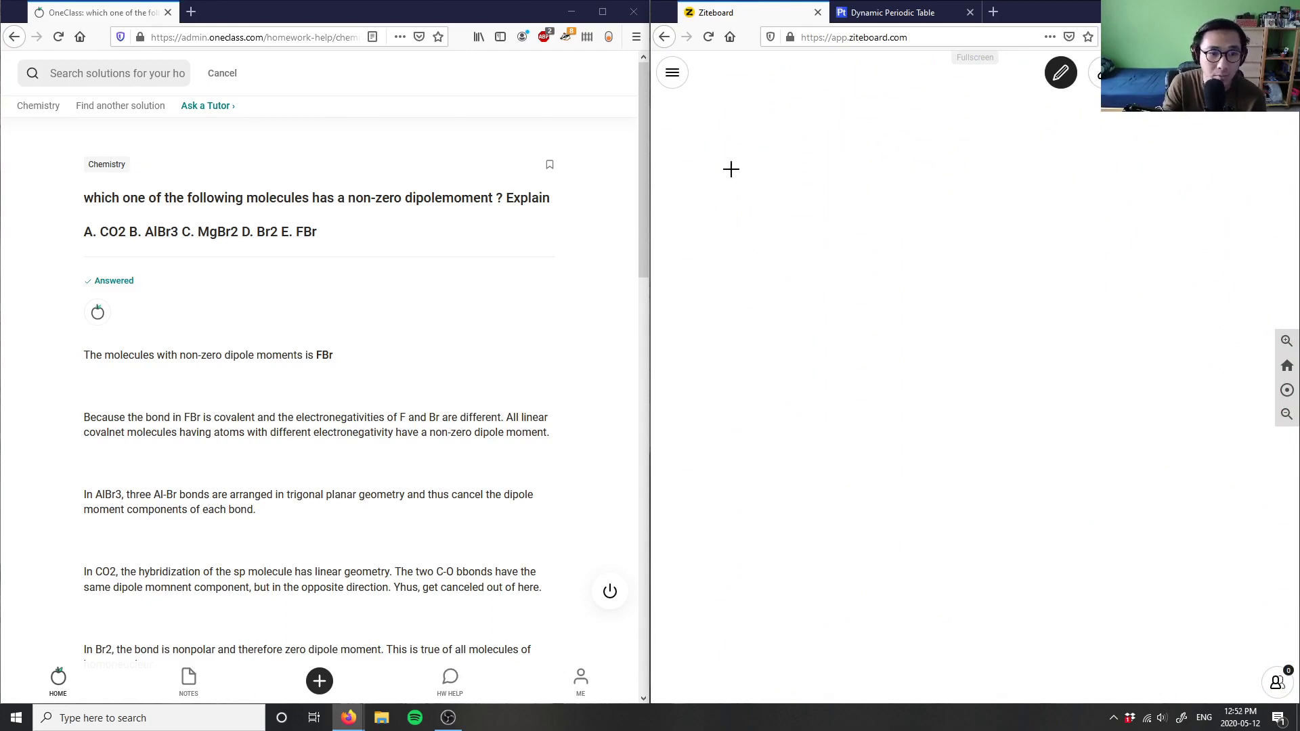
{"action": "left_click_drag", "start_coordinate": [704, 200], "coordinate": [704, 202]}
{"action": "mouse_move", "coordinate": [715, 197]}
{"action": "left_mouse_down"}
{"action": "mouse_move", "coordinate": [715, 235]}
{"action": "mouse_move", "coordinate": [778, 221]}
{"action": "mouse_move", "coordinate": [792, 241]}
{"action": "mouse_move", "coordinate": [844, 203]}
{"action": "mouse_move", "coordinate": [873, 221]}
{"action": "mouse_move", "coordinate": [975, 207]}
{"action": "mouse_move", "coordinate": [999, 222]}
{"action": "mouse_move", "coordinate": [1104, 216]}
{"action": "mouse_move", "coordinate": [1125, 197]}
{"action": "left_mouse_up"}
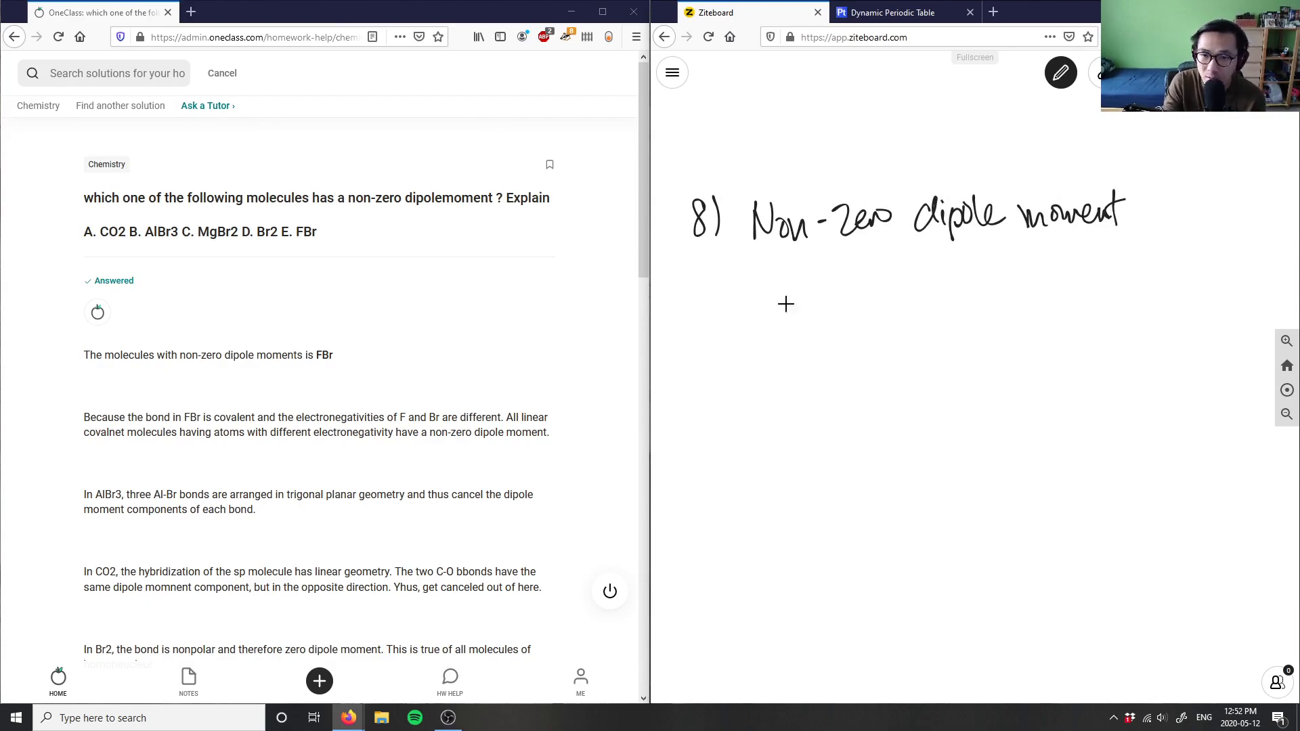
Step: Label option A) and sketch a first CO2 structure, undoing the miswritten C=O=C
{"action": "mouse_move", "coordinate": [765, 347]}
{"action": "left_mouse_down"}
{"action": "mouse_move", "coordinate": [786, 346]}
{"action": "mouse_move", "coordinate": [785, 329]}
{"action": "left_mouse_up"}
{"action": "left_click_drag", "start_coordinate": [792, 310], "coordinate": [802, 356]}
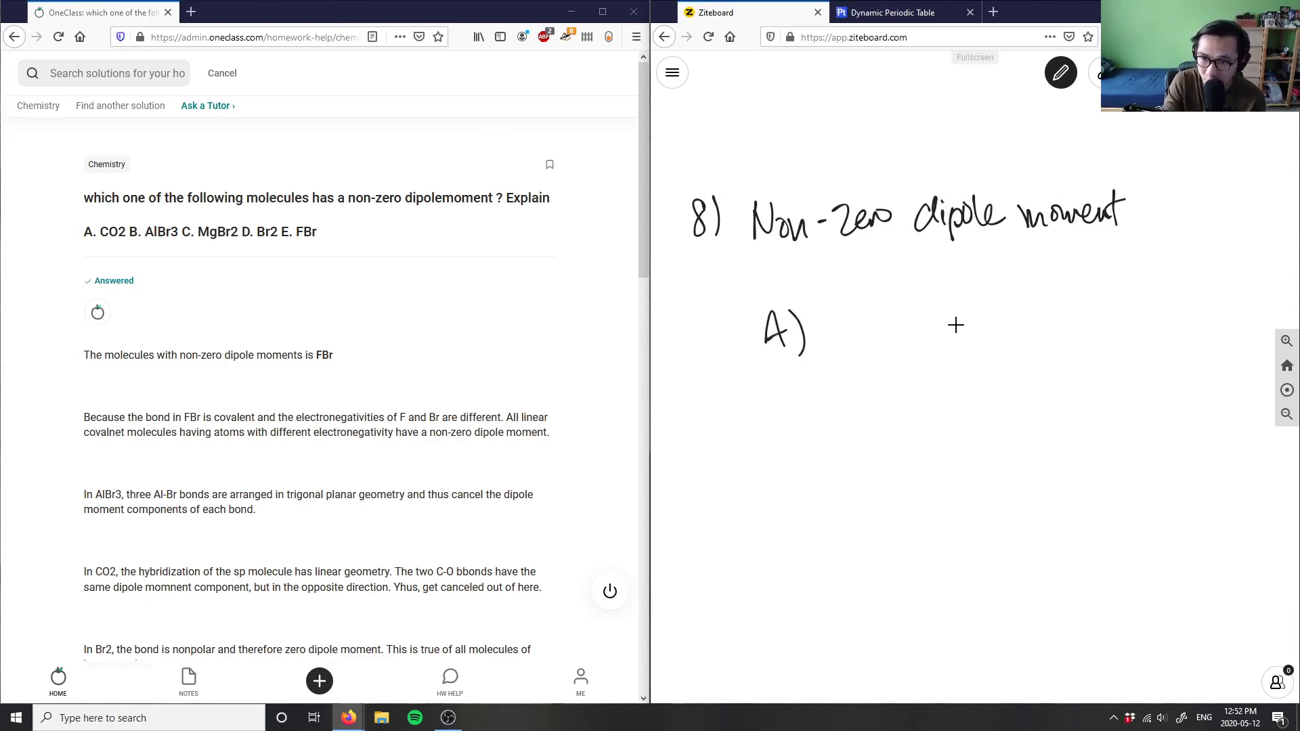
{"action": "left_click_drag", "start_coordinate": [955, 325], "coordinate": [1030, 333]}
{"action": "left_click_drag", "start_coordinate": [1000, 341], "coordinate": [1076, 348]}
{"action": "left_click_drag", "start_coordinate": [907, 337], "coordinate": [933, 336]}
{"action": "mouse_move", "coordinate": [907, 350]}
{"action": "left_mouse_down"}
{"action": "mouse_move", "coordinate": [934, 348]}
{"action": "mouse_move", "coordinate": [898, 362]}
{"action": "left_mouse_up"}
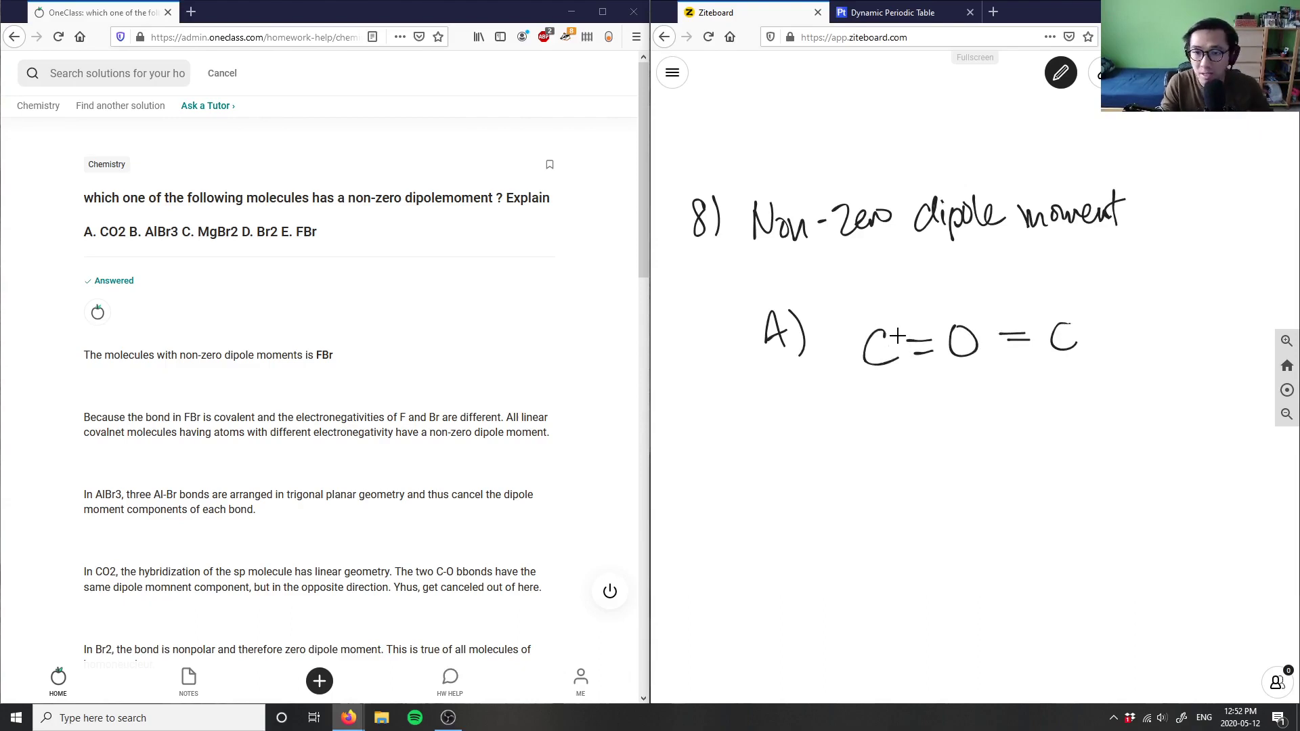
{"action": "key", "text": "ctrl+z"}
{"action": "key", "text": "ctrl+z"}
{"action": "key", "text": "ctrl+z"}
{"action": "key", "text": "ctrl+z"}
{"action": "key", "text": "ctrl+z"}
{"action": "key", "text": "ctrl+z"}
{"action": "key", "text": "ctrl+z"}
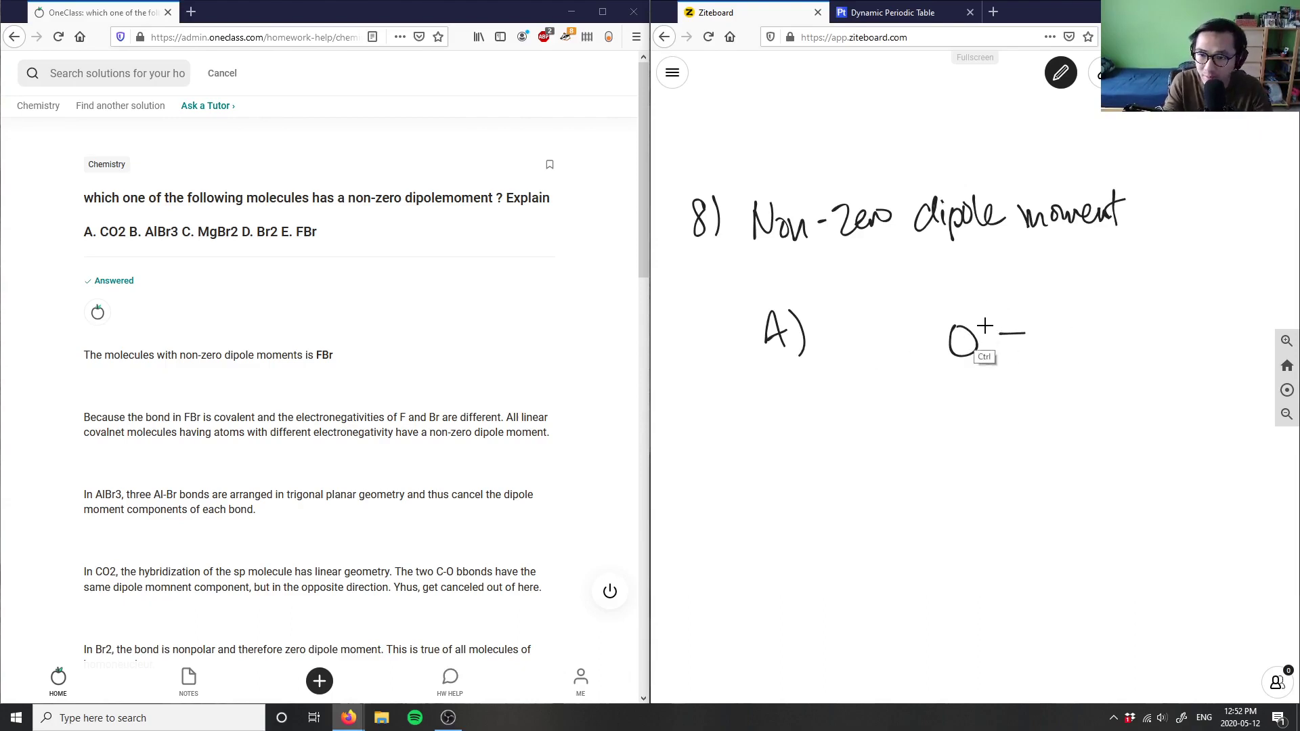
Step: Redraw the CO2 structure as O=C=O, redoing the messy left double bond
{"action": "mouse_move", "coordinate": [992, 329]}
{"action": "left_mouse_down"}
{"action": "mouse_move", "coordinate": [995, 362]}
{"action": "mouse_move", "coordinate": [1045, 341]}
{"action": "left_mouse_up"}
{"action": "left_click_drag", "start_coordinate": [1020, 353], "coordinate": [1046, 352]}
{"action": "mouse_move", "coordinate": [1070, 330]}
{"action": "left_mouse_down"}
{"action": "mouse_move", "coordinate": [1089, 336]}
{"action": "mouse_move", "coordinate": [1071, 331]}
{"action": "left_mouse_up"}
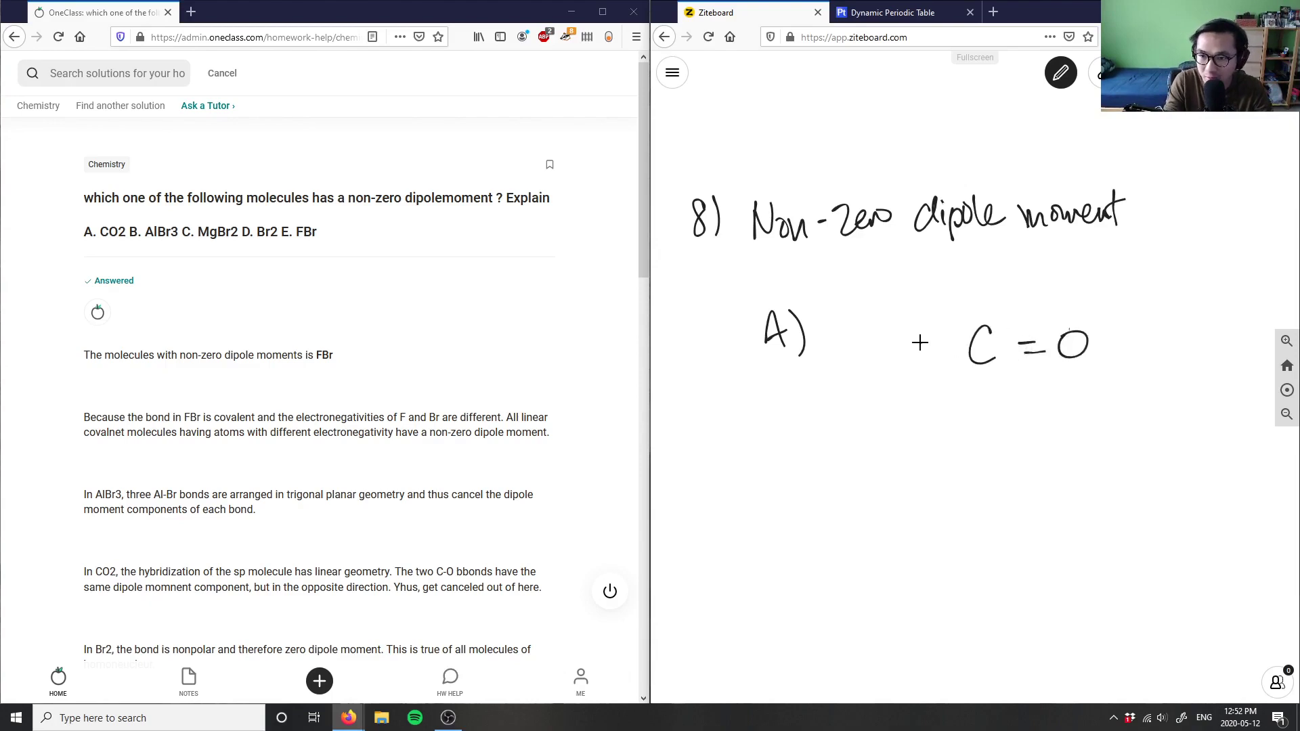
{"action": "left_click_drag", "start_coordinate": [922, 343], "coordinate": [939, 342]}
{"action": "left_click_drag", "start_coordinate": [922, 353], "coordinate": [940, 352]}
{"action": "mouse_move", "coordinate": [878, 340]}
{"action": "left_mouse_down"}
{"action": "mouse_move", "coordinate": [858, 369]}
{"action": "mouse_move", "coordinate": [879, 338]}
{"action": "mouse_move", "coordinate": [950, 346]}
{"action": "left_mouse_up"}
{"action": "key", "text": "ctrl+z"}
{"action": "key", "text": "ctrl+z"}
{"action": "key", "text": "ctrl+z"}
{"action": "key", "text": "ctrl+z"}
{"action": "mouse_move", "coordinate": [927, 358]}
{"action": "left_mouse_down"}
{"action": "mouse_move", "coordinate": [951, 356]}
{"action": "mouse_move", "coordinate": [888, 342]}
{"action": "left_mouse_up"}
Step: Mark both oxygens δ- in red and the carbon δ+ in blue
{"action": "left_click", "coordinate": [1060, 73]}
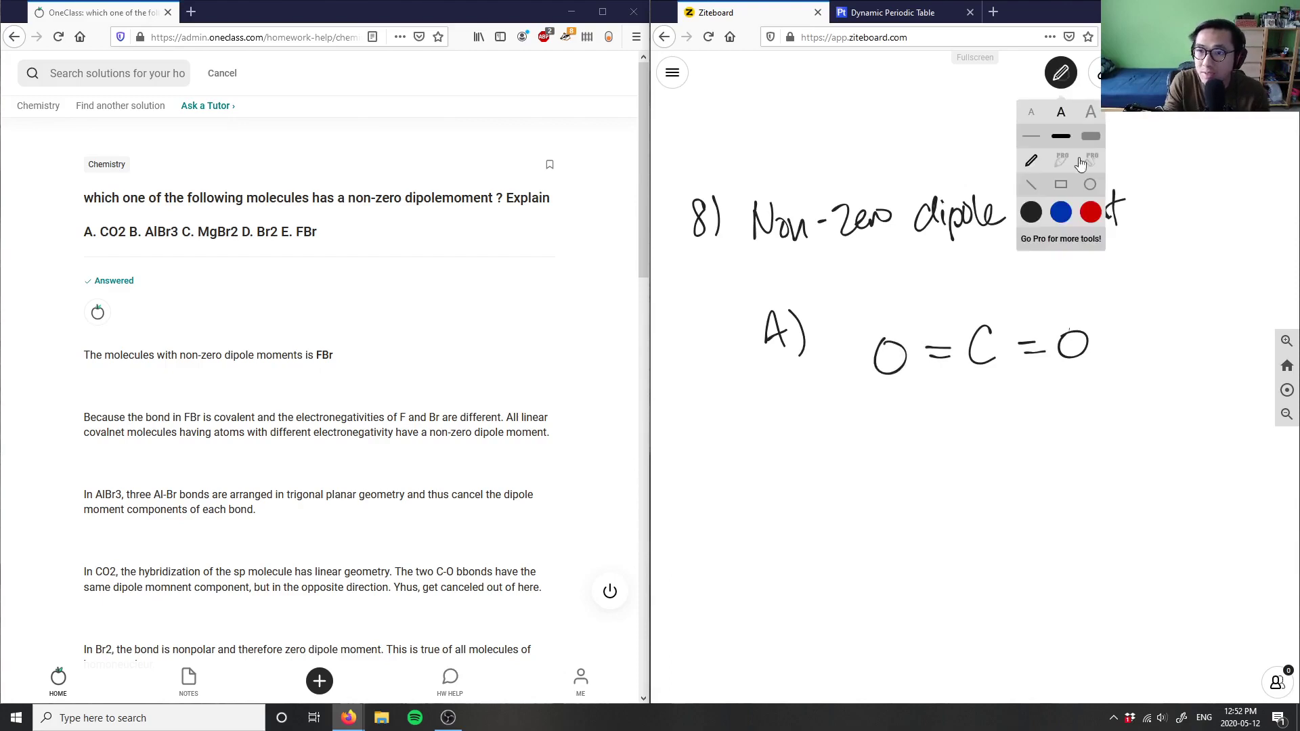
{"action": "left_click", "coordinate": [1087, 209]}
{"action": "left_click", "coordinate": [1053, 86]}
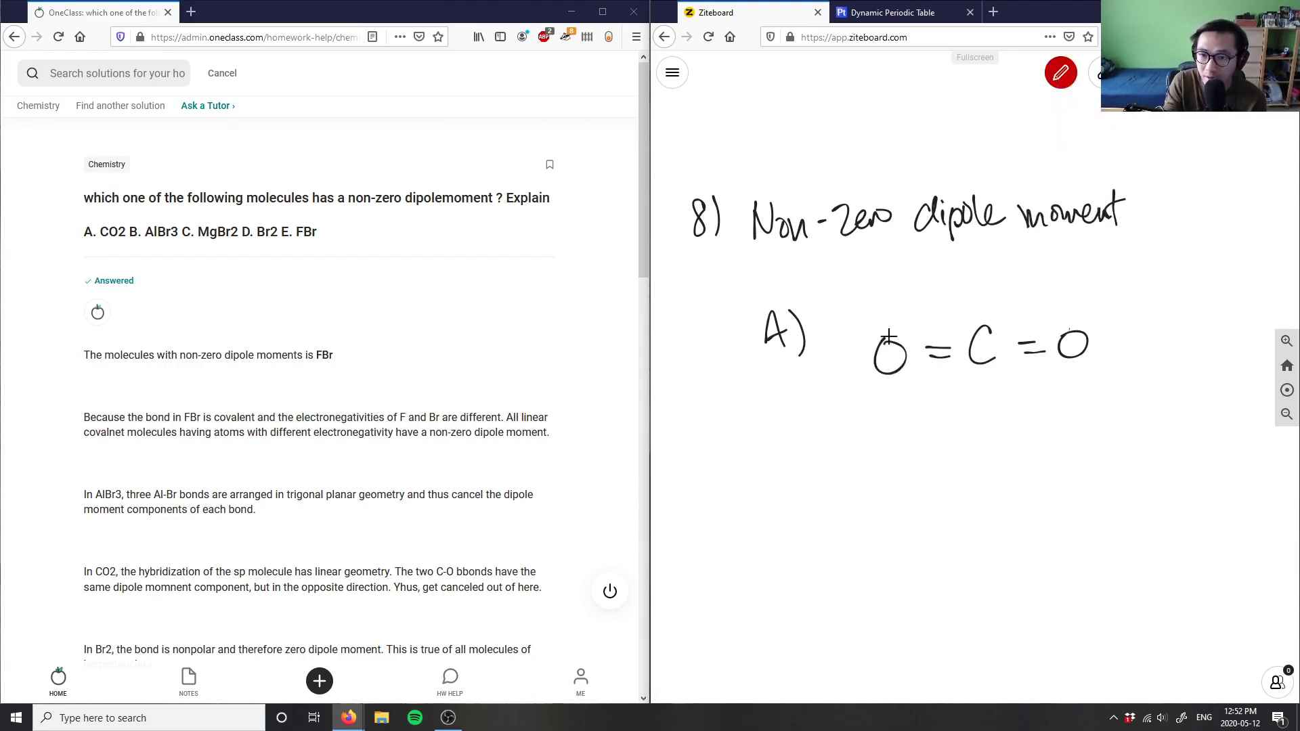
{"action": "left_click_drag", "start_coordinate": [852, 306], "coordinate": [848, 333]}
{"action": "left_click_drag", "start_coordinate": [858, 318], "coordinate": [870, 313]}
{"action": "left_click_drag", "start_coordinate": [1105, 293], "coordinate": [1096, 337]}
{"action": "left_click_drag", "start_coordinate": [1117, 315], "coordinate": [1130, 311]}
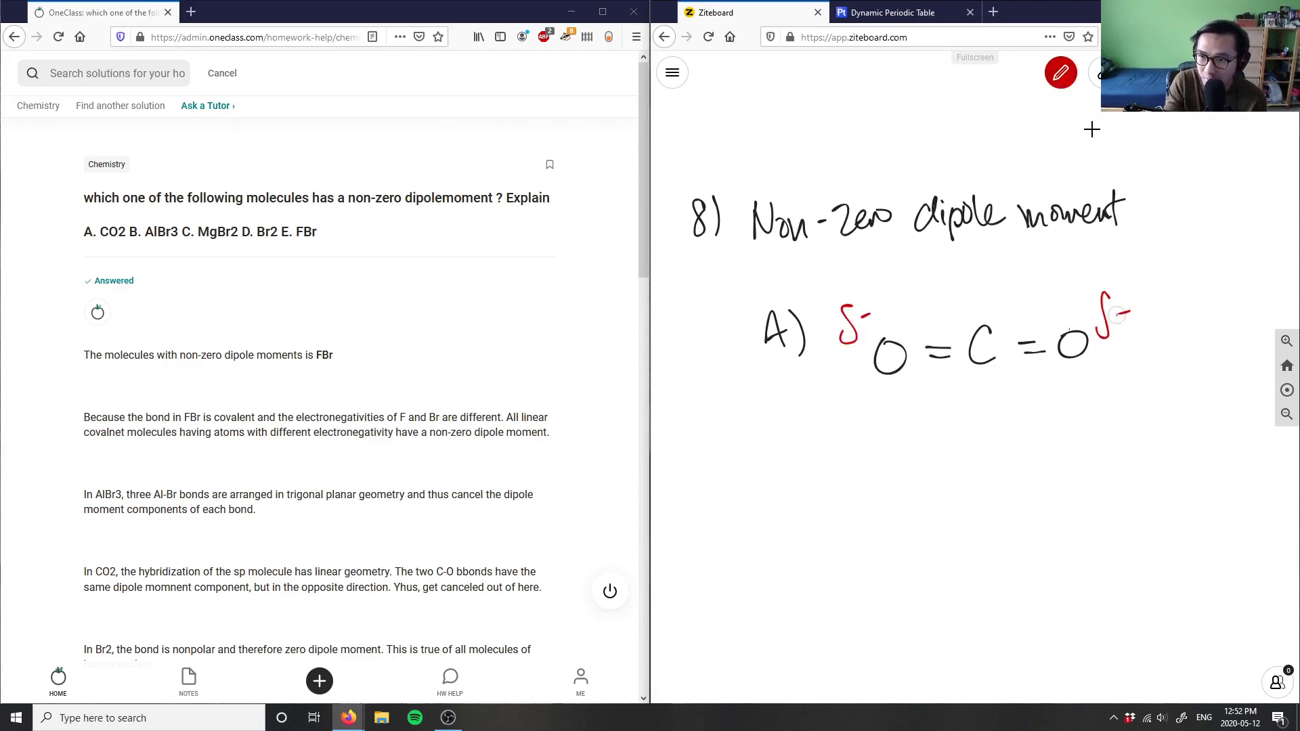
{"action": "left_click", "coordinate": [1060, 75]}
{"action": "left_click", "coordinate": [1060, 212]}
{"action": "left_click", "coordinate": [1060, 83]}
{"action": "left_click_drag", "start_coordinate": [973, 289], "coordinate": [964, 322]}
{"action": "mouse_move", "coordinate": [985, 287]}
{"action": "left_mouse_down"}
{"action": "mouse_move", "coordinate": [983, 305]}
{"action": "mouse_move", "coordinate": [994, 295]}
{"action": "left_mouse_up"}
Step: In red, dot lone pairs on both oxygens and draw dipole arrows toward each oxygen
{"action": "left_click", "coordinate": [1060, 75]}
{"action": "left_click", "coordinate": [1088, 214]}
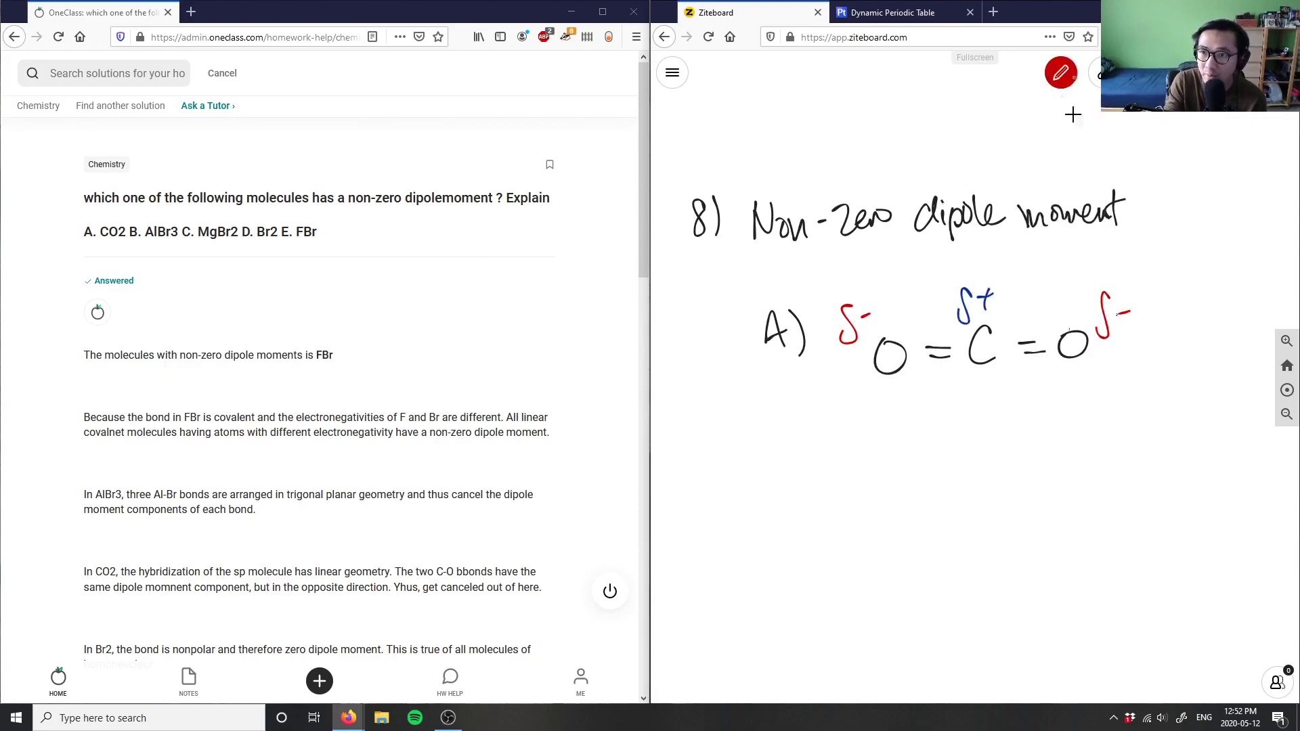
{"action": "left_click", "coordinate": [1083, 312]}
{"action": "left_click", "coordinate": [1090, 318]}
{"action": "left_click", "coordinate": [1111, 352]}
{"action": "left_click", "coordinate": [1099, 368]}
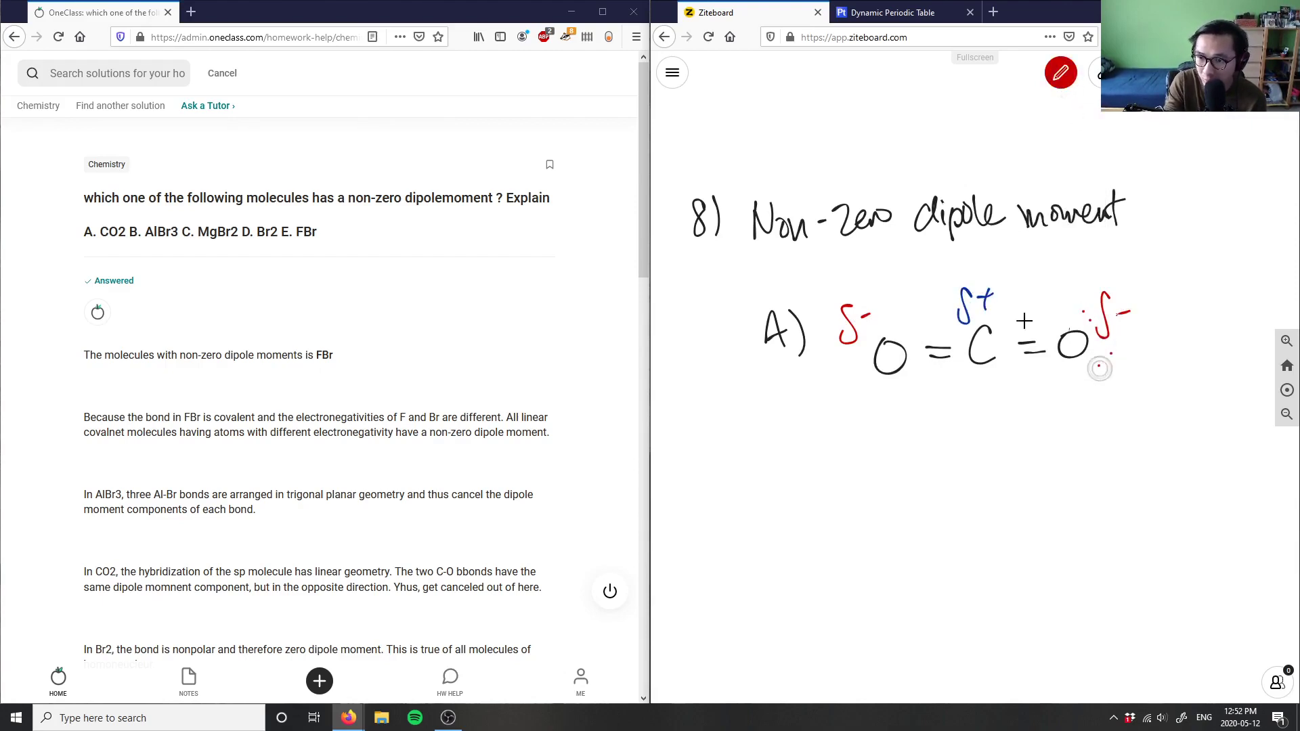
{"action": "left_click", "coordinate": [864, 346]}
{"action": "left_click", "coordinate": [847, 374]}
{"action": "left_click", "coordinate": [867, 379]}
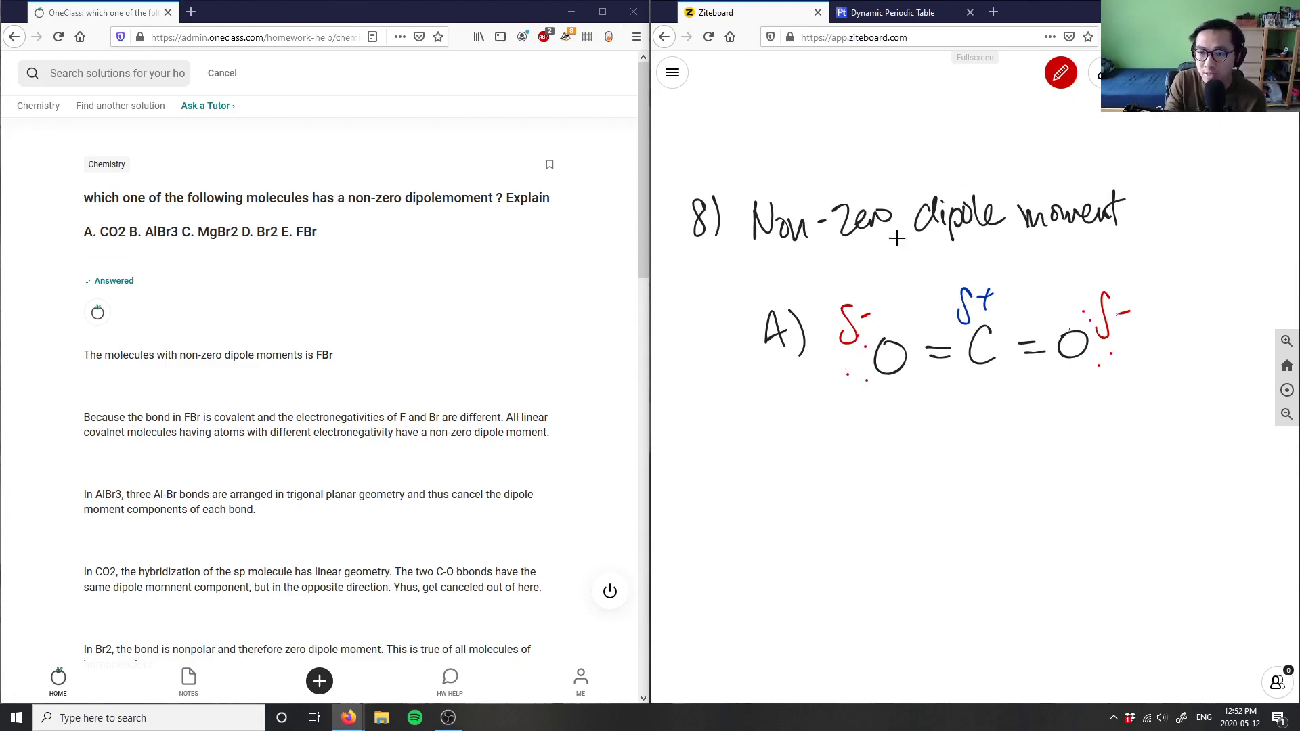
{"action": "mouse_move", "coordinate": [886, 319]}
{"action": "left_mouse_down"}
{"action": "mouse_move", "coordinate": [946, 320]}
{"action": "mouse_move", "coordinate": [880, 323]}
{"action": "mouse_move", "coordinate": [892, 337]}
{"action": "left_mouse_up"}
{"action": "mouse_move", "coordinate": [1019, 315]}
{"action": "left_mouse_down"}
{"action": "mouse_move", "coordinate": [1056, 316]}
{"action": "mouse_move", "coordinate": [1047, 332]}
{"action": "left_mouse_up"}
{"action": "left_click_drag", "start_coordinate": [1058, 309], "coordinate": [1057, 327]}
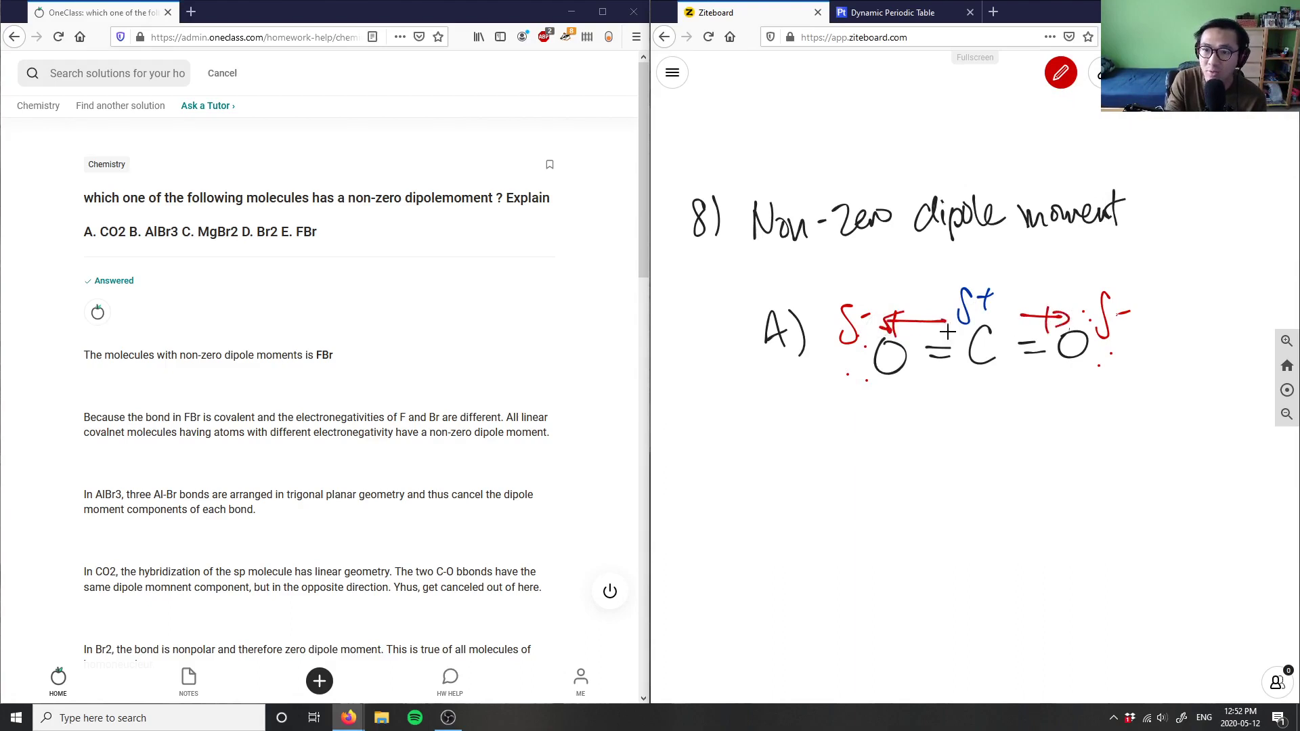
Step: Erase the red charge marks, arrows and blue δ+ from the CO2 sketch
{"action": "left_click", "coordinate": [1097, 77]}
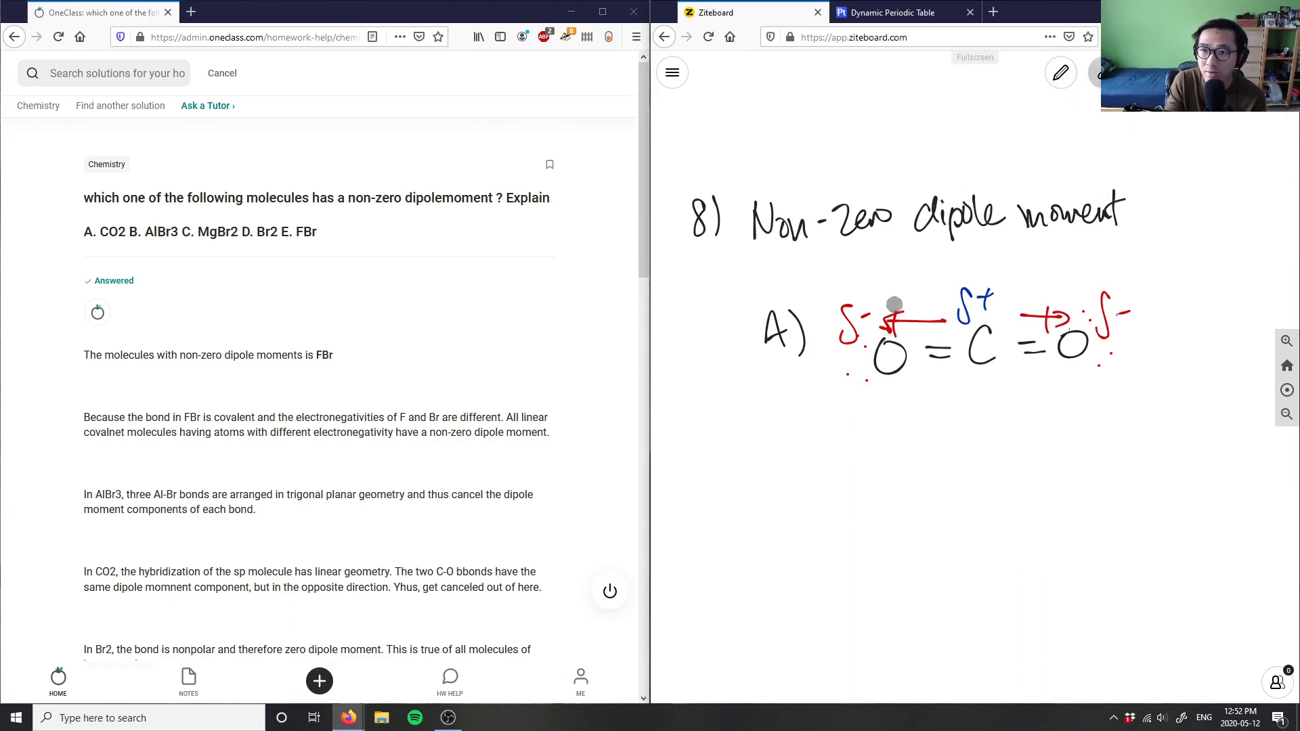
{"action": "mouse_move", "coordinate": [863, 325]}
{"action": "left_mouse_down"}
{"action": "mouse_move", "coordinate": [848, 318]}
{"action": "mouse_move", "coordinate": [851, 358]}
{"action": "mouse_move", "coordinate": [855, 328]}
{"action": "mouse_move", "coordinate": [966, 302]}
{"action": "mouse_move", "coordinate": [1053, 314]}
{"action": "mouse_move", "coordinate": [1096, 302]}
{"action": "mouse_move", "coordinate": [1116, 334]}
{"action": "mouse_move", "coordinate": [1108, 365]}
{"action": "left_mouse_up"}
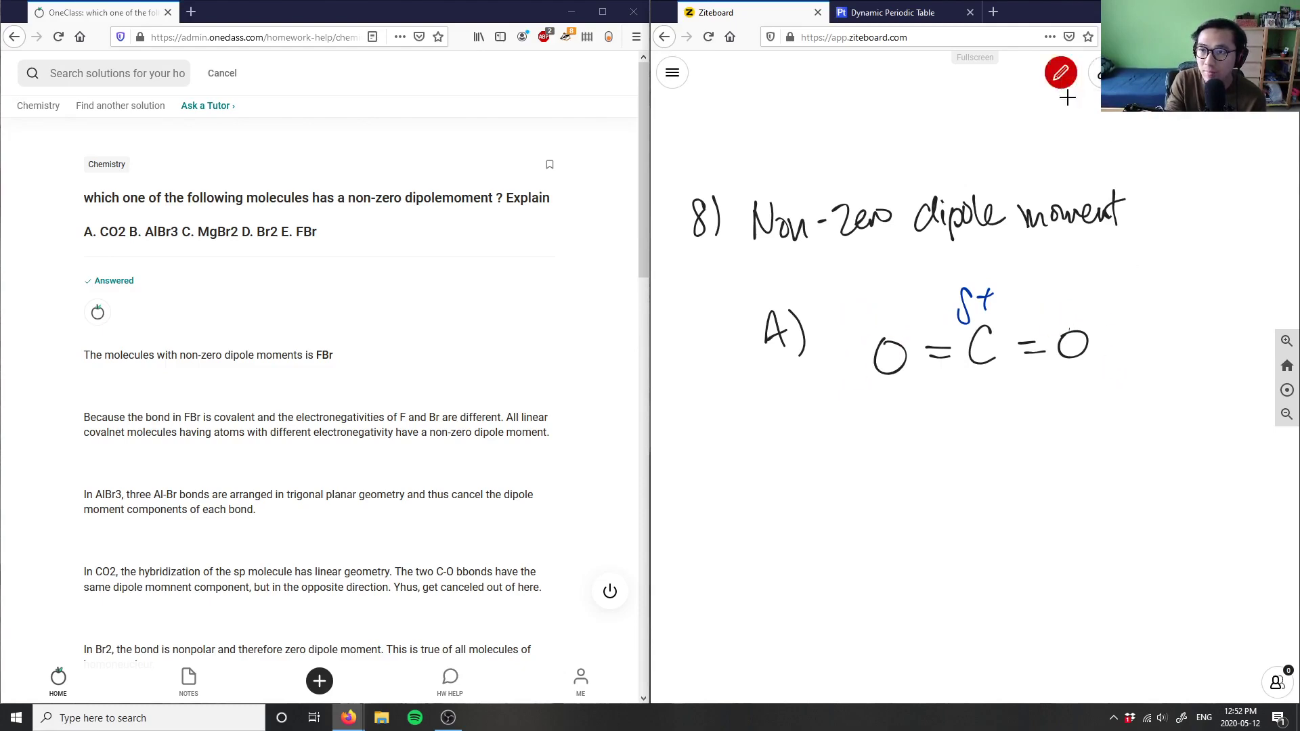
{"action": "left_click_drag", "start_coordinate": [979, 316], "coordinate": [985, 298]}
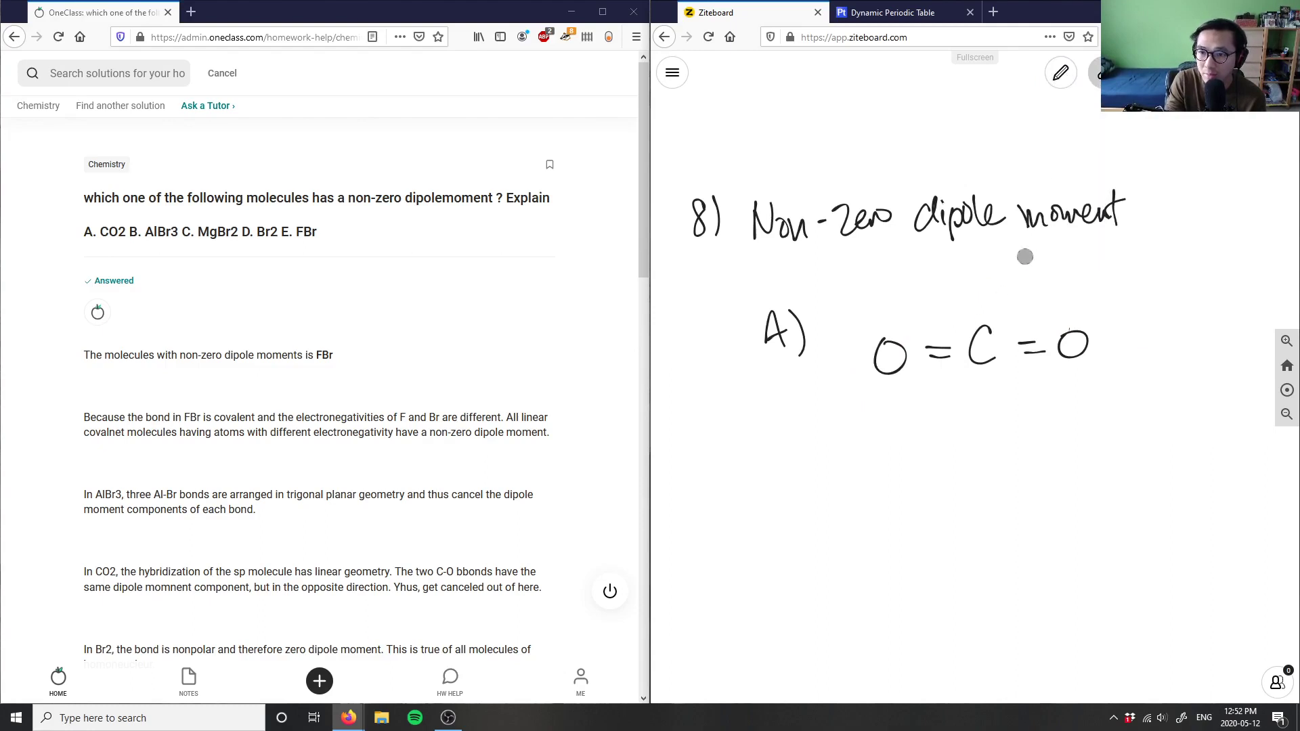
{"action": "mouse_move", "coordinate": [1060, 74]}
{"action": "left_click", "coordinate": [1037, 215]}
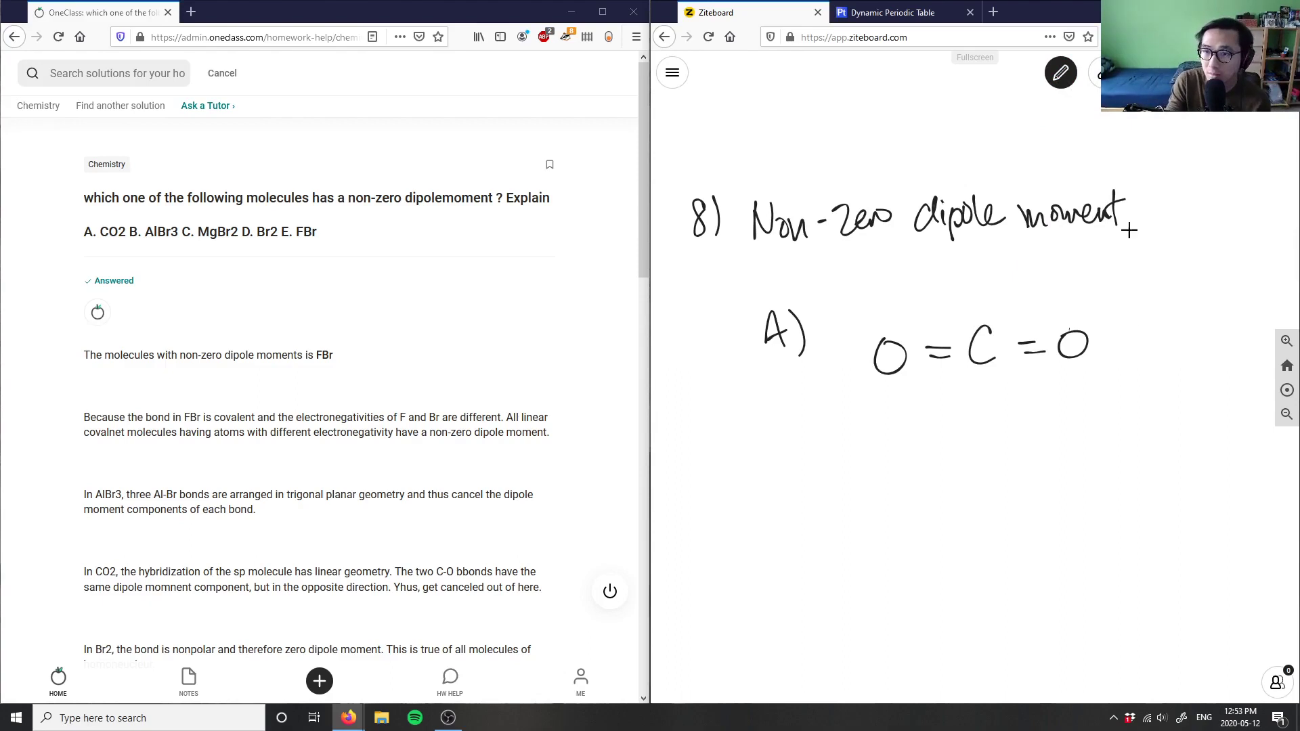
Step: Write 'zero dipole' in blue beside CO2, then return the ink to black
{"action": "mouse_move", "coordinate": [1060, 72]}
{"action": "left_click", "coordinate": [1062, 215]}
{"action": "mouse_move", "coordinate": [1125, 293]}
{"action": "left_mouse_down"}
{"action": "mouse_move", "coordinate": [1188, 297]}
{"action": "mouse_move", "coordinate": [1156, 349]}
{"action": "mouse_move", "coordinate": [1225, 352]}
{"action": "left_mouse_up"}
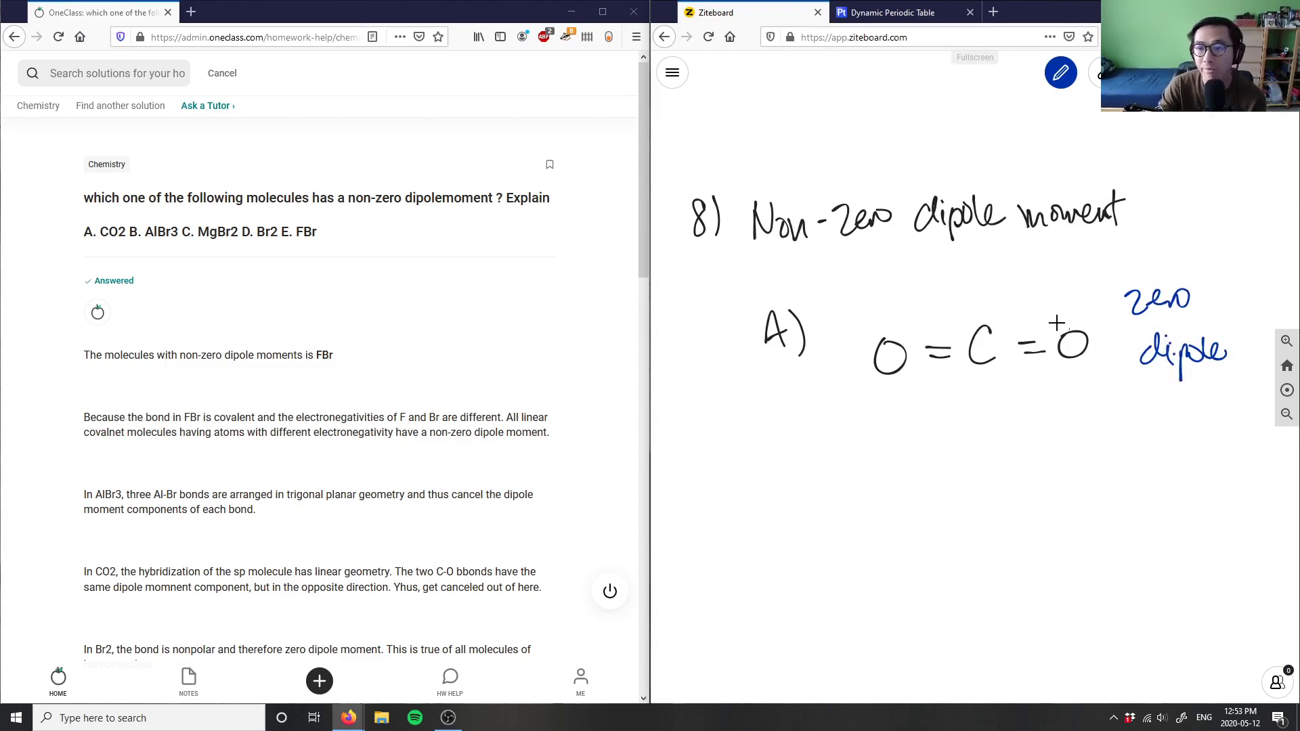
{"action": "left_click", "coordinate": [1062, 75]}
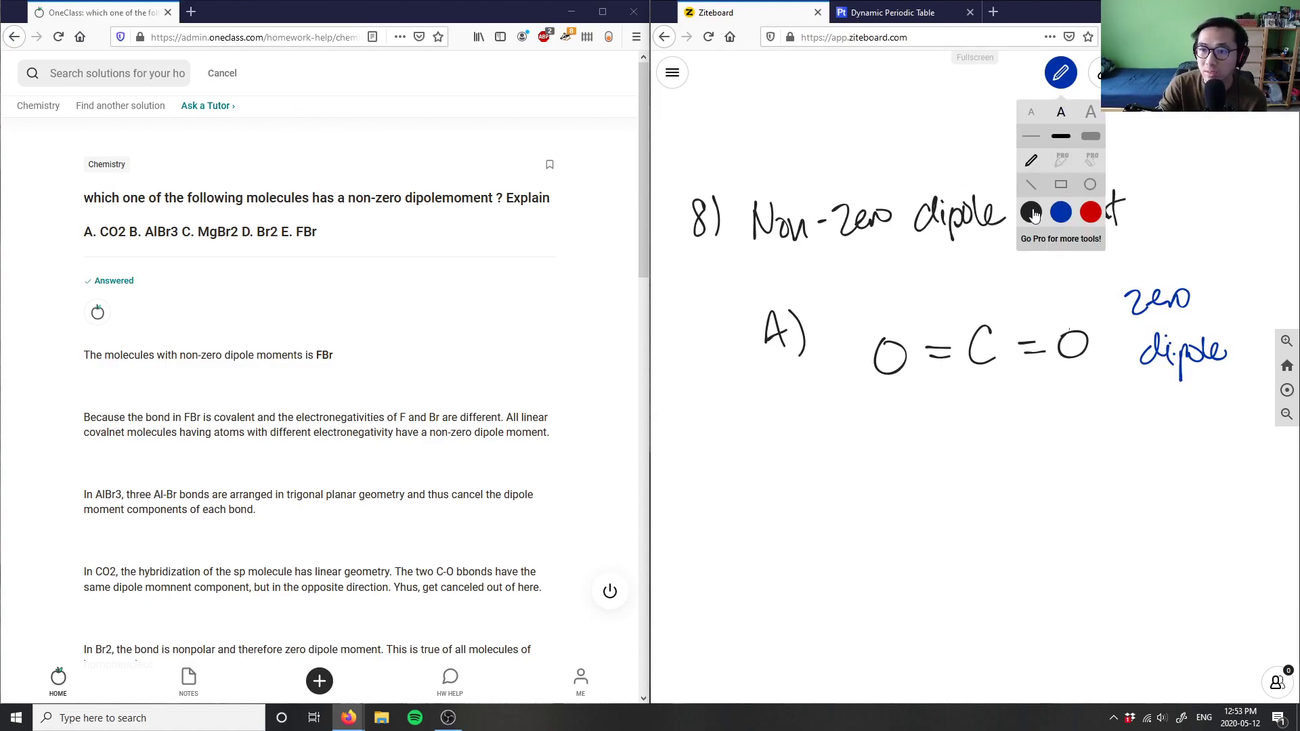
{"action": "left_click", "coordinate": [1031, 211]}
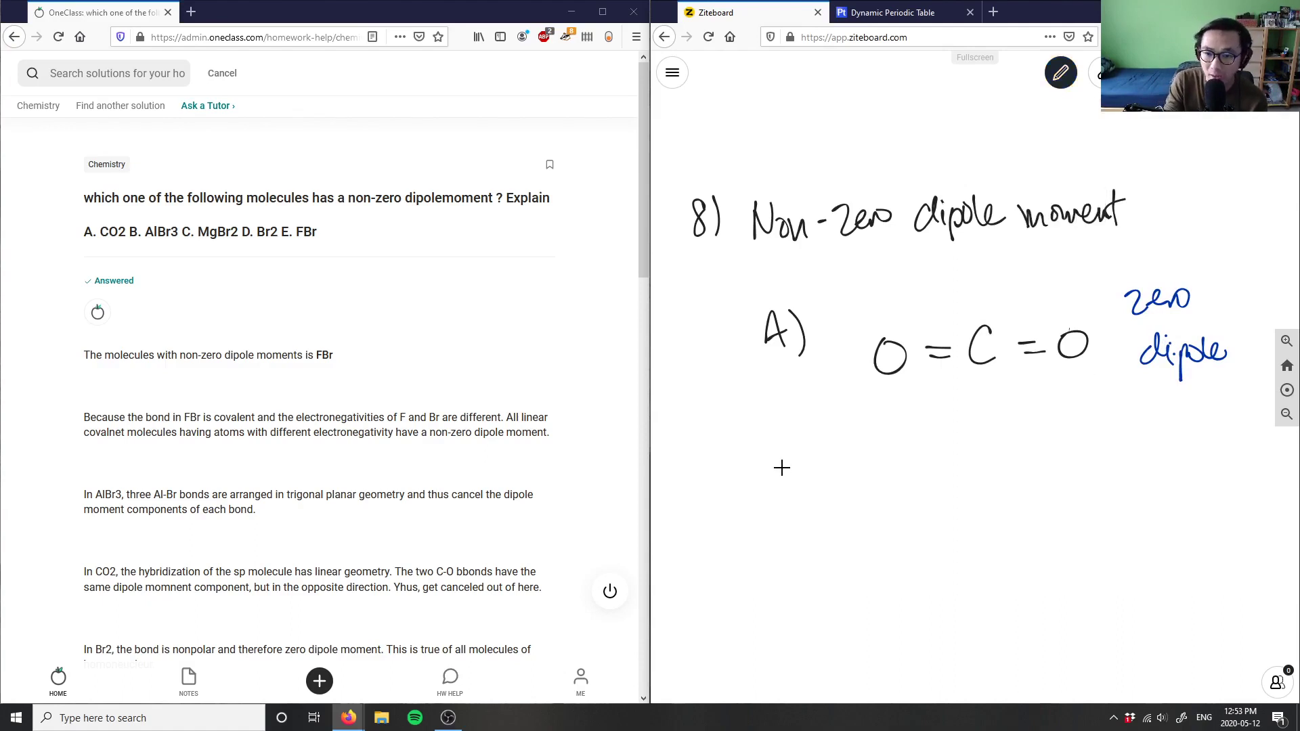
Step: Write B) and draw AlBr3 as Al bonded to Br atoms on the right, lower-left and above
{"action": "mouse_move", "coordinate": [759, 475]}
{"action": "left_mouse_down"}
{"action": "mouse_move", "coordinate": [764, 513]}
{"action": "mouse_move", "coordinate": [790, 523]}
{"action": "left_mouse_up"}
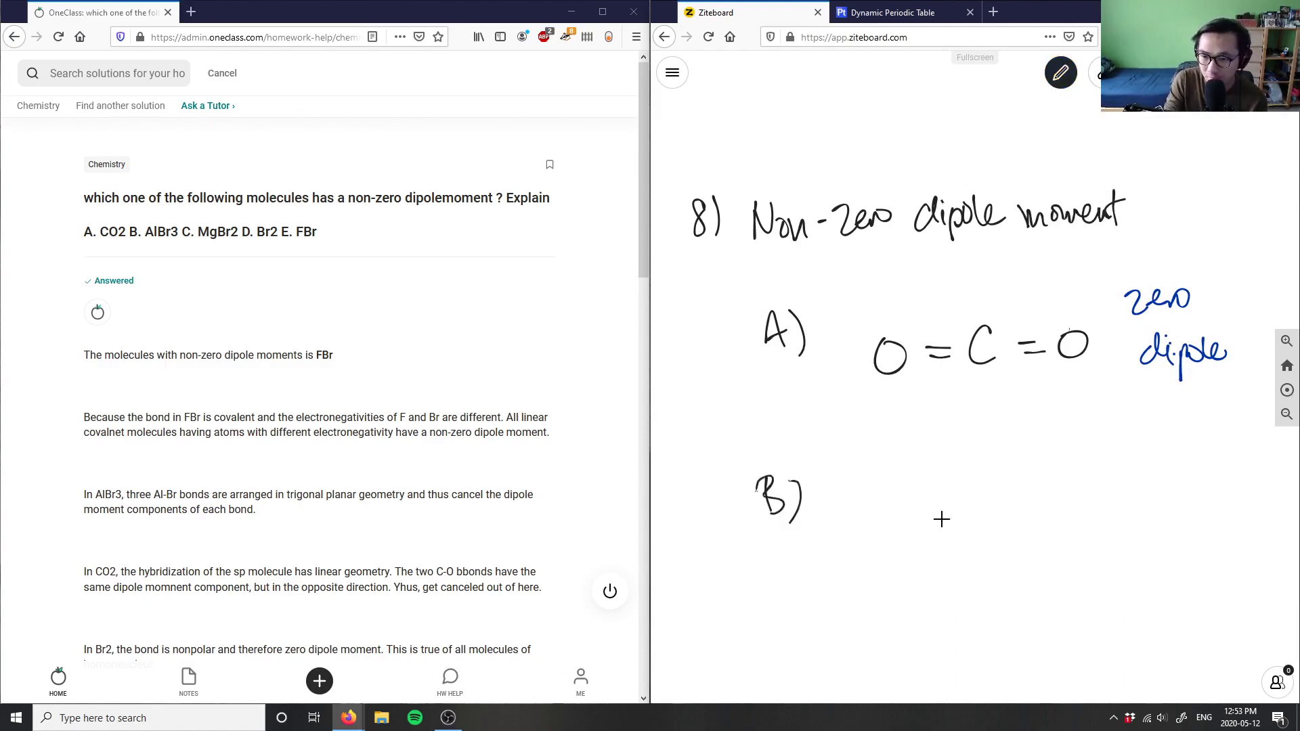
{"action": "left_click_drag", "start_coordinate": [942, 525], "coordinate": [964, 524]}
{"action": "mouse_move", "coordinate": [942, 506]}
{"action": "left_mouse_down"}
{"action": "mouse_move", "coordinate": [982, 502]}
{"action": "mouse_move", "coordinate": [987, 527]}
{"action": "mouse_move", "coordinate": [1041, 533]}
{"action": "mouse_move", "coordinate": [1039, 572]}
{"action": "left_mouse_up"}
{"action": "mouse_move", "coordinate": [1039, 535]}
{"action": "left_mouse_down"}
{"action": "mouse_move", "coordinate": [1054, 562]}
{"action": "mouse_move", "coordinate": [1073, 535]}
{"action": "left_mouse_up"}
{"action": "left_click_drag", "start_coordinate": [919, 522], "coordinate": [898, 536]}
{"action": "mouse_move", "coordinate": [863, 555]}
{"action": "left_mouse_down"}
{"action": "mouse_move", "coordinate": [866, 589]}
{"action": "mouse_move", "coordinate": [880, 582]}
{"action": "left_mouse_up"}
{"action": "left_click_drag", "start_coordinate": [880, 570], "coordinate": [888, 560]}
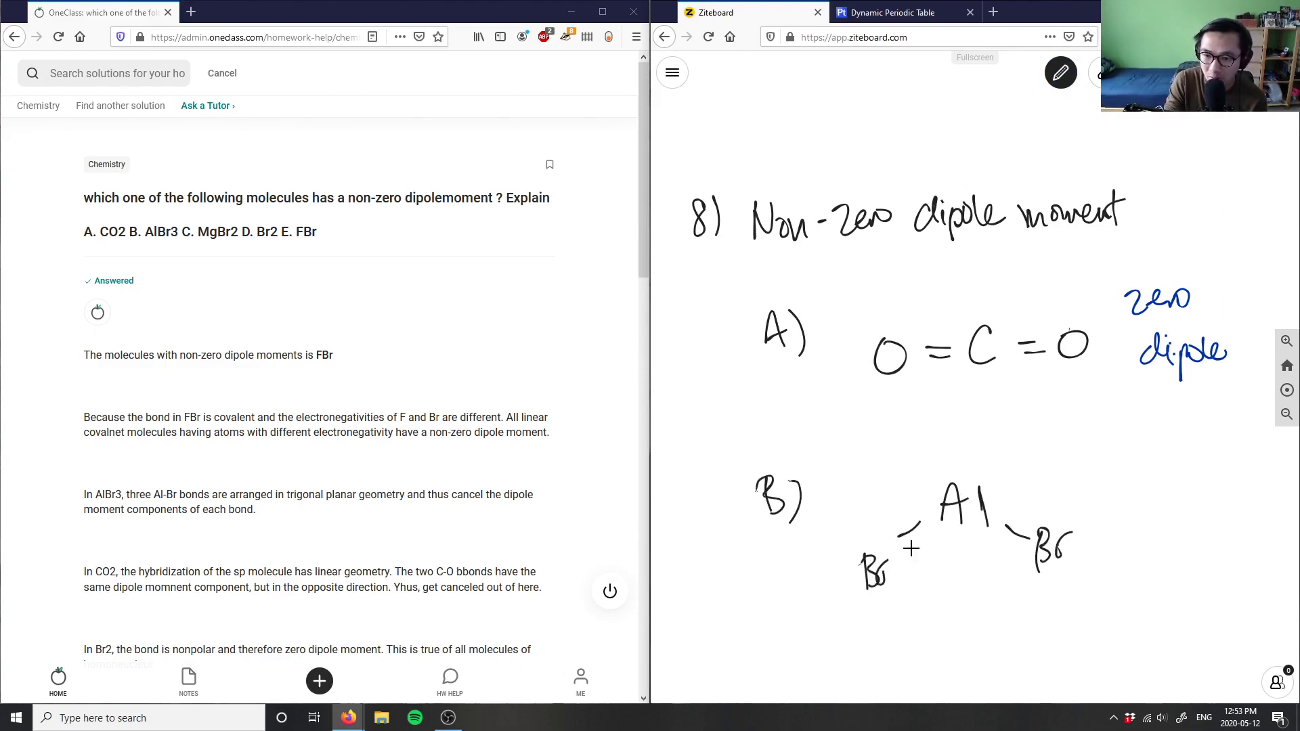
{"action": "left_click_drag", "start_coordinate": [958, 452], "coordinate": [957, 482]}
{"action": "mouse_move", "coordinate": [945, 403]}
{"action": "left_mouse_down"}
{"action": "mouse_move", "coordinate": [946, 435]}
{"action": "mouse_move", "coordinate": [961, 433]}
{"action": "left_mouse_up"}
{"action": "left_click_drag", "start_coordinate": [968, 430], "coordinate": [983, 408]}
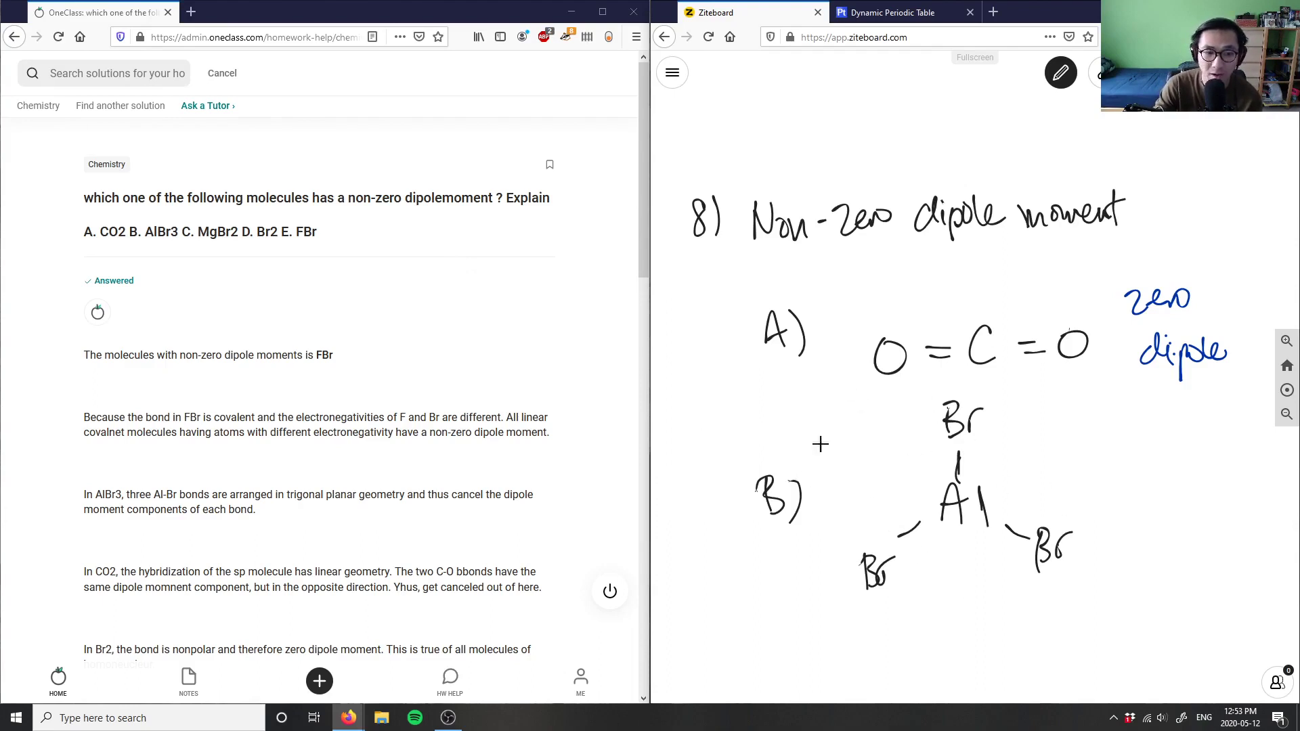
{"action": "left_click", "coordinate": [874, 13]}
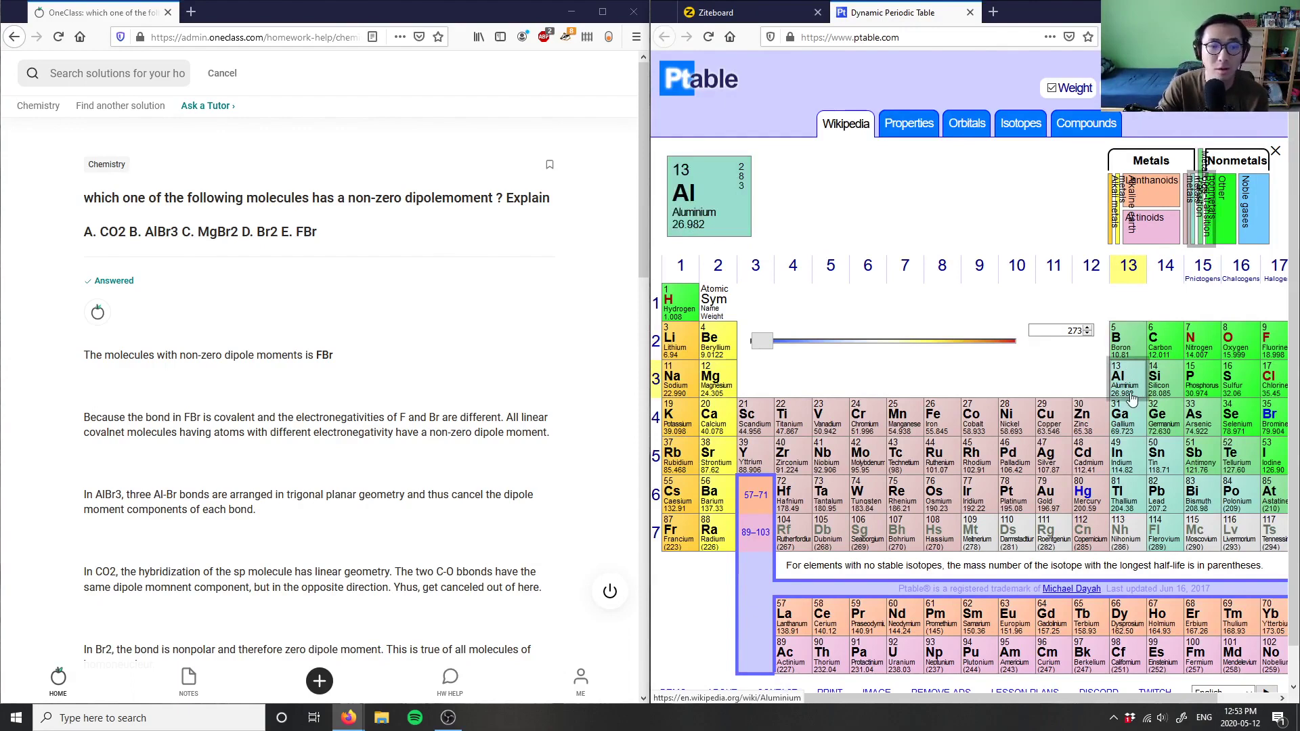
{"action": "left_click", "coordinate": [785, 15]}
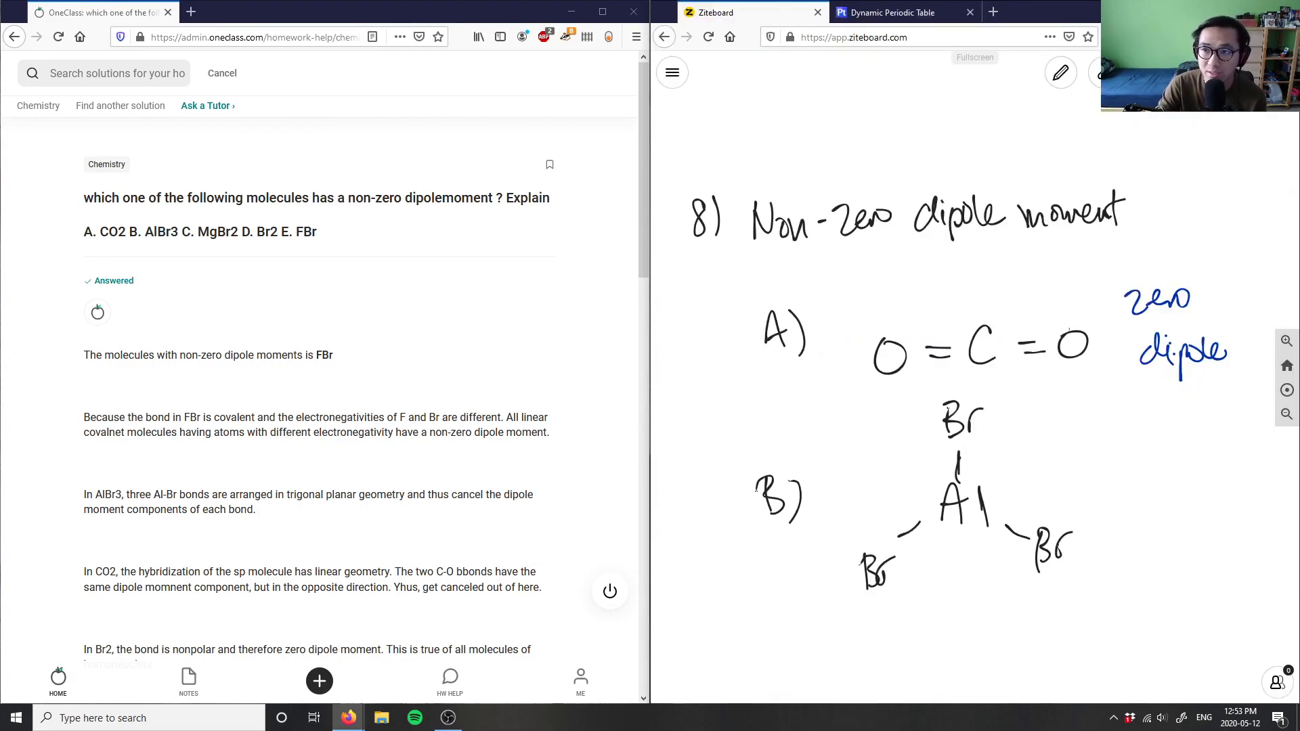
Step: Write 'zero dipole' in blue ink beside the AlBr3 structure under B)
{"action": "scroll", "coordinate": [1103, 380], "scroll_direction": "down", "scroll_amount": 2}
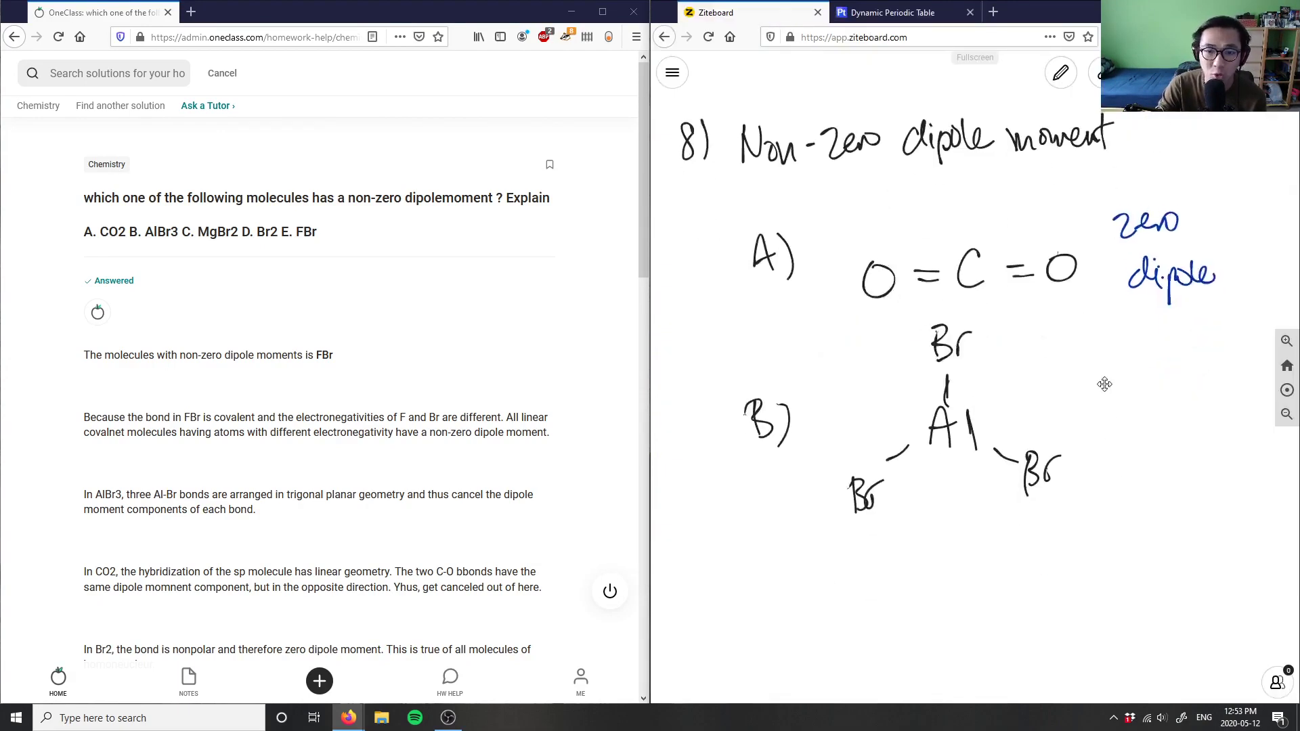
{"action": "left_click", "coordinate": [1060, 72]}
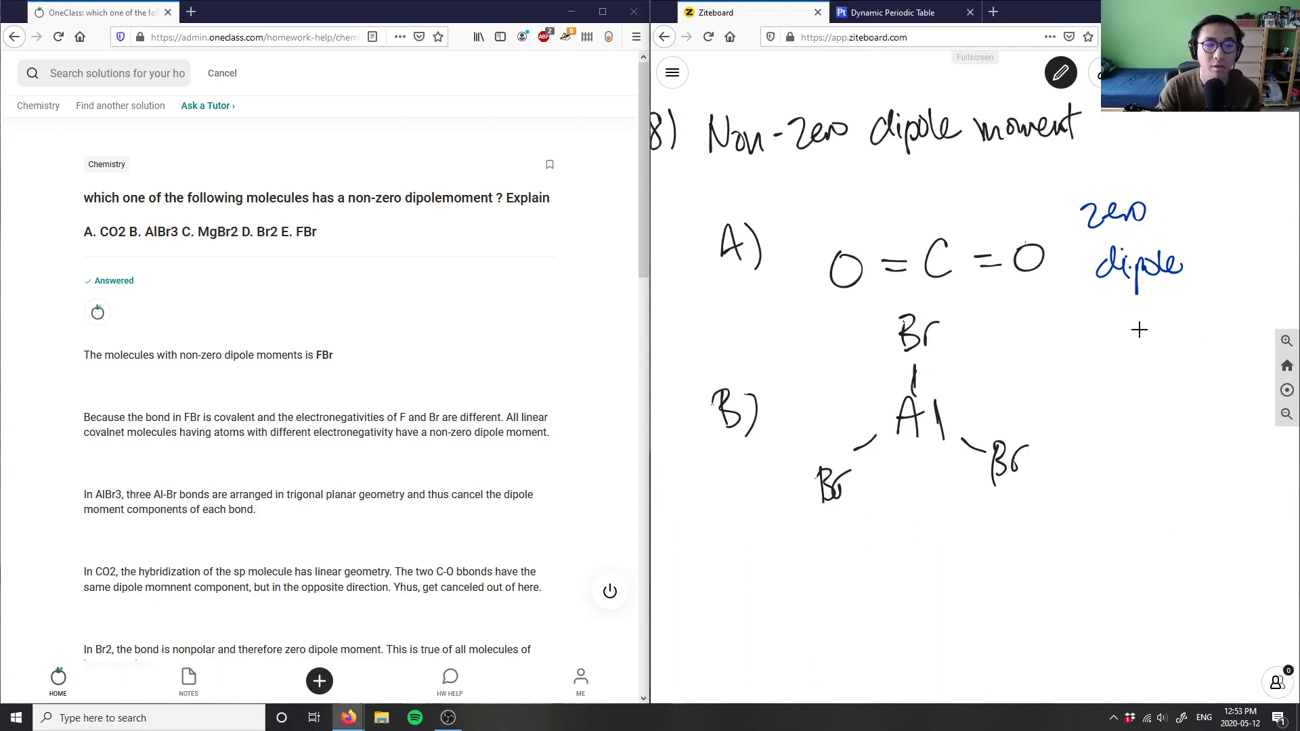
{"action": "left_click", "coordinate": [1063, 78]}
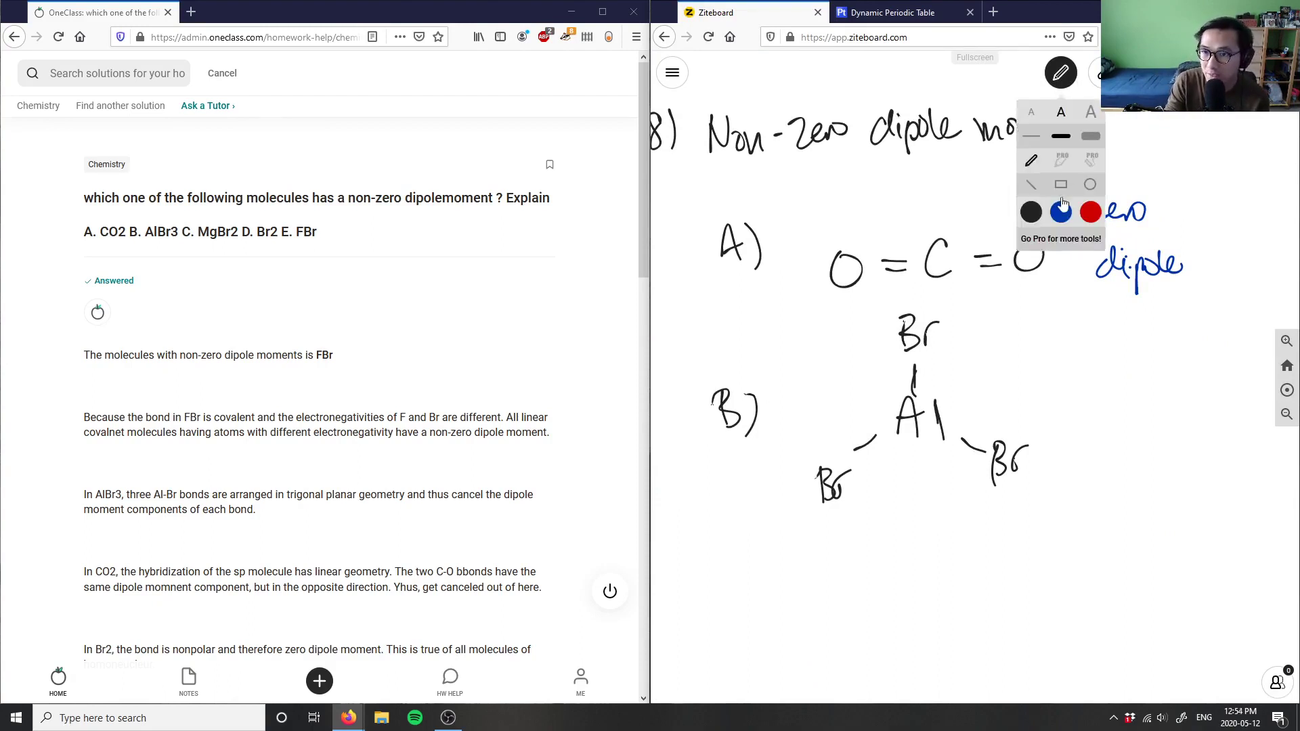
{"action": "left_click", "coordinate": [1090, 209]}
{"action": "left_click_drag", "start_coordinate": [1091, 383], "coordinate": [1111, 394]}
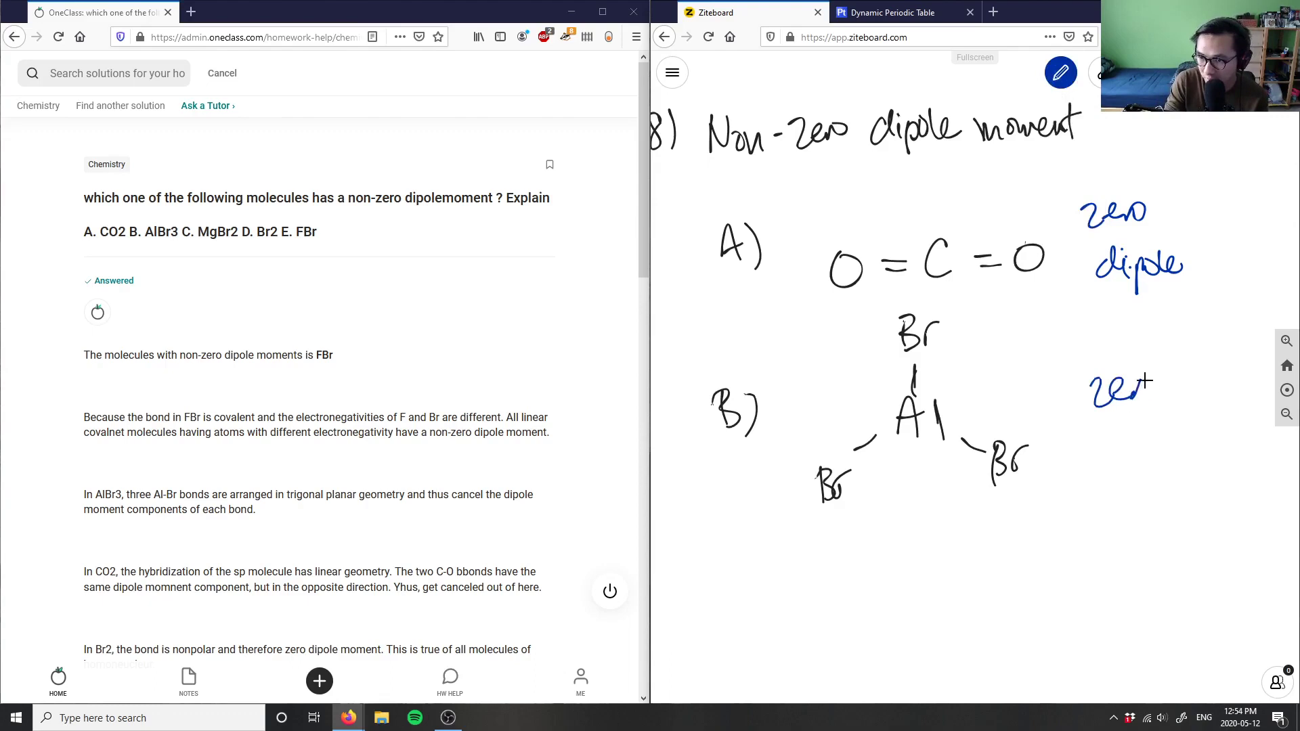
{"action": "mouse_move", "coordinate": [1144, 381]}
{"action": "left_mouse_down"}
{"action": "mouse_move", "coordinate": [1143, 440]}
{"action": "mouse_move", "coordinate": [1202, 447]}
{"action": "left_mouse_up"}
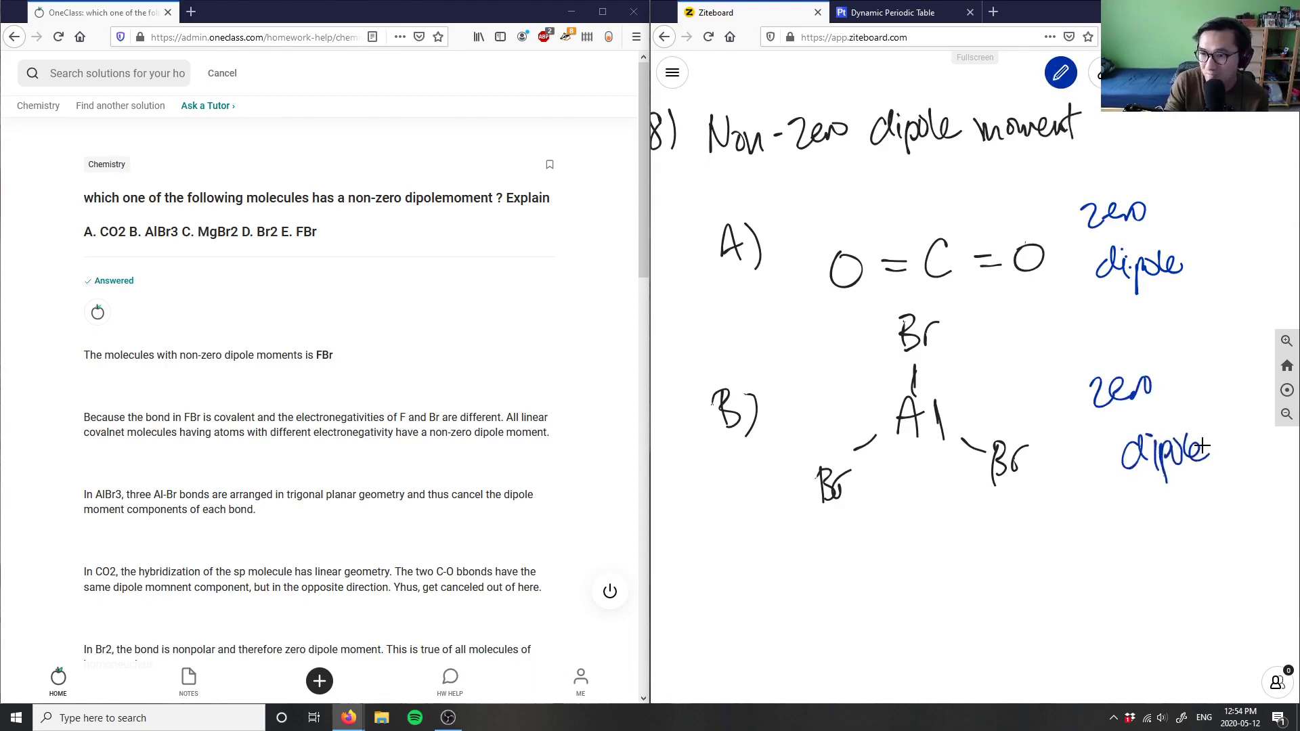
Step: Search Google for 'vsepr chart' in a new tab and open the GCC VSEPR Theory handout
{"action": "left_click", "coordinate": [993, 11]}
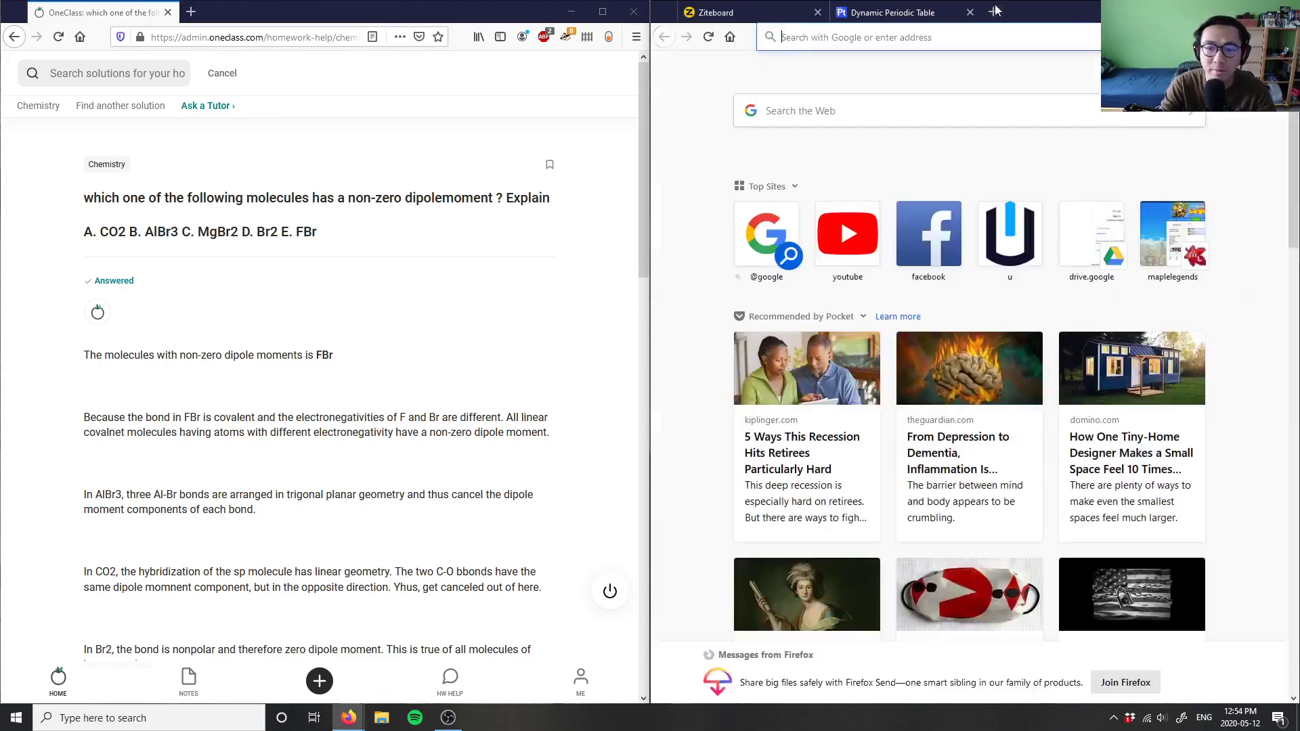
{"action": "type", "text": "vsp"}
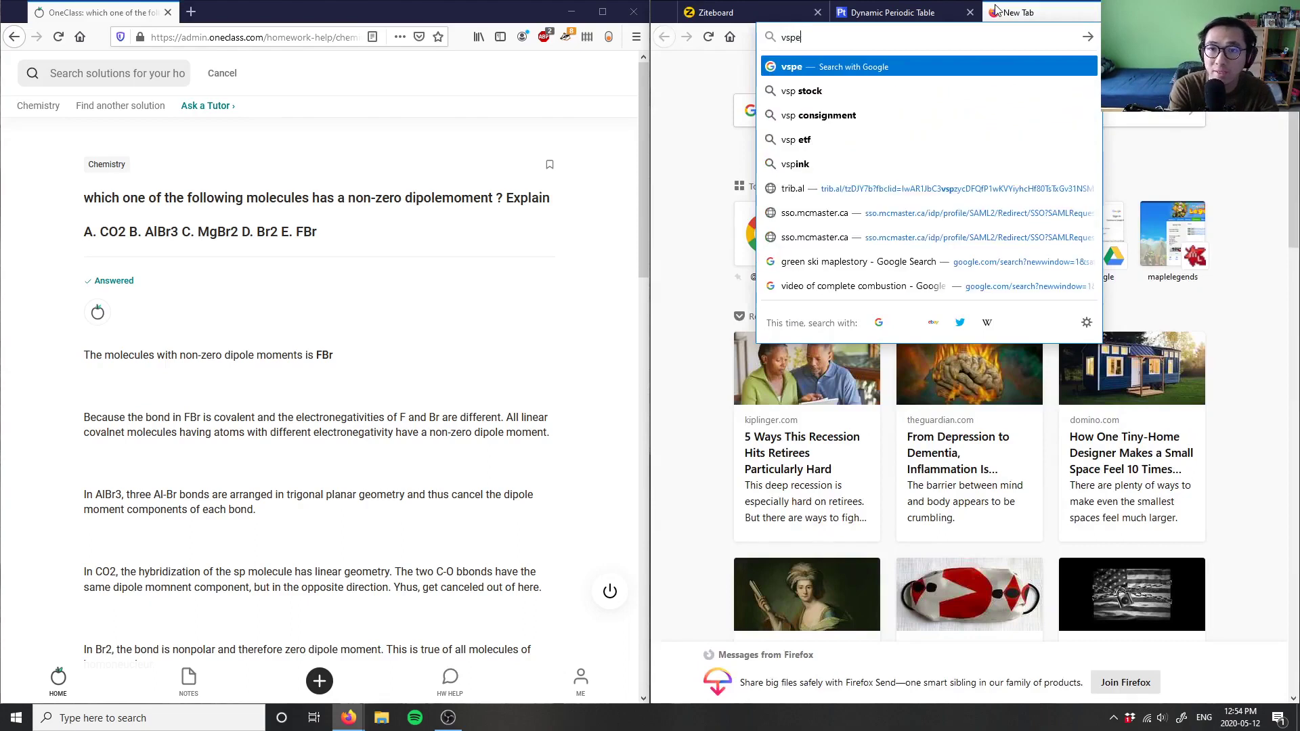
{"action": "key", "text": "BackSpace"}
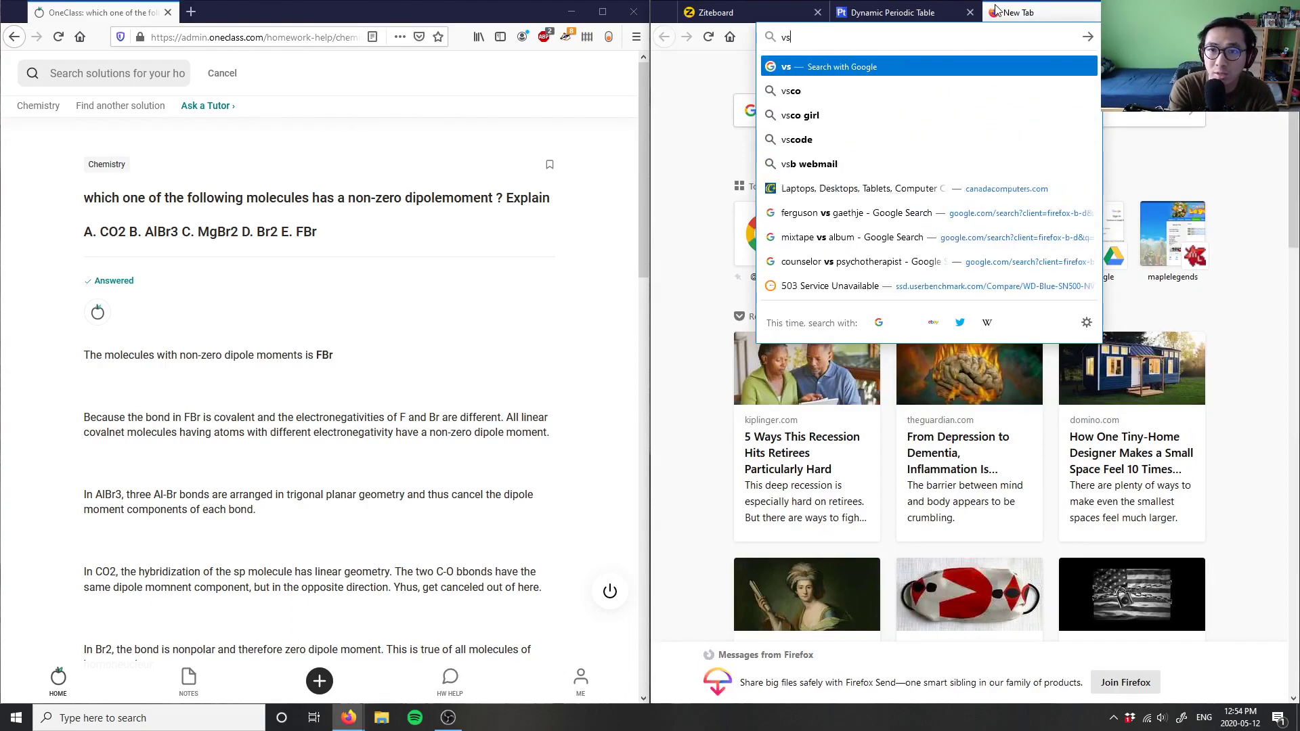
{"action": "type", "text": "epr theory"}
{"action": "key", "text": "BackSpace"}
{"action": "key", "text": "BackSpace"}
{"action": "key", "text": "BackSpace"}
{"action": "key", "text": "BackSpace"}
{"action": "key", "text": "BackSpace"}
{"action": "key", "text": "BackSpace"}
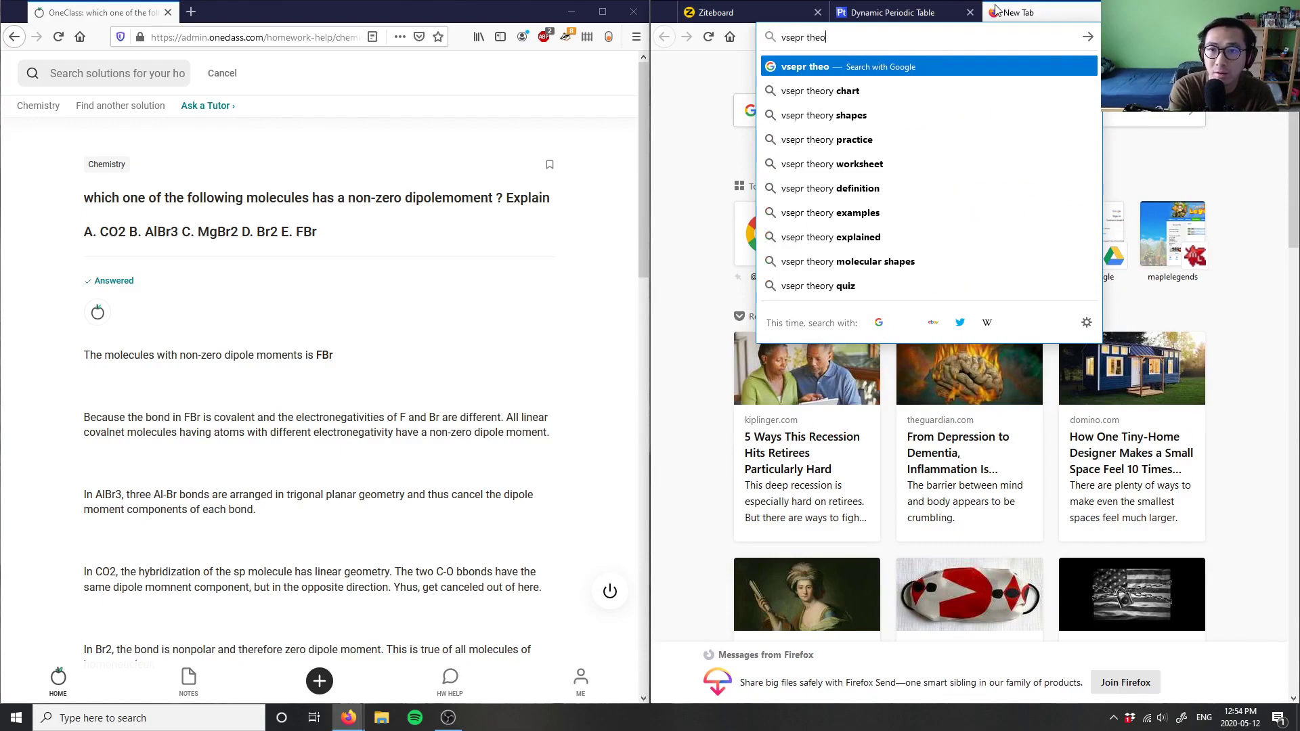
{"action": "type", "text": "chart"}
{"action": "key", "text": "Return"}
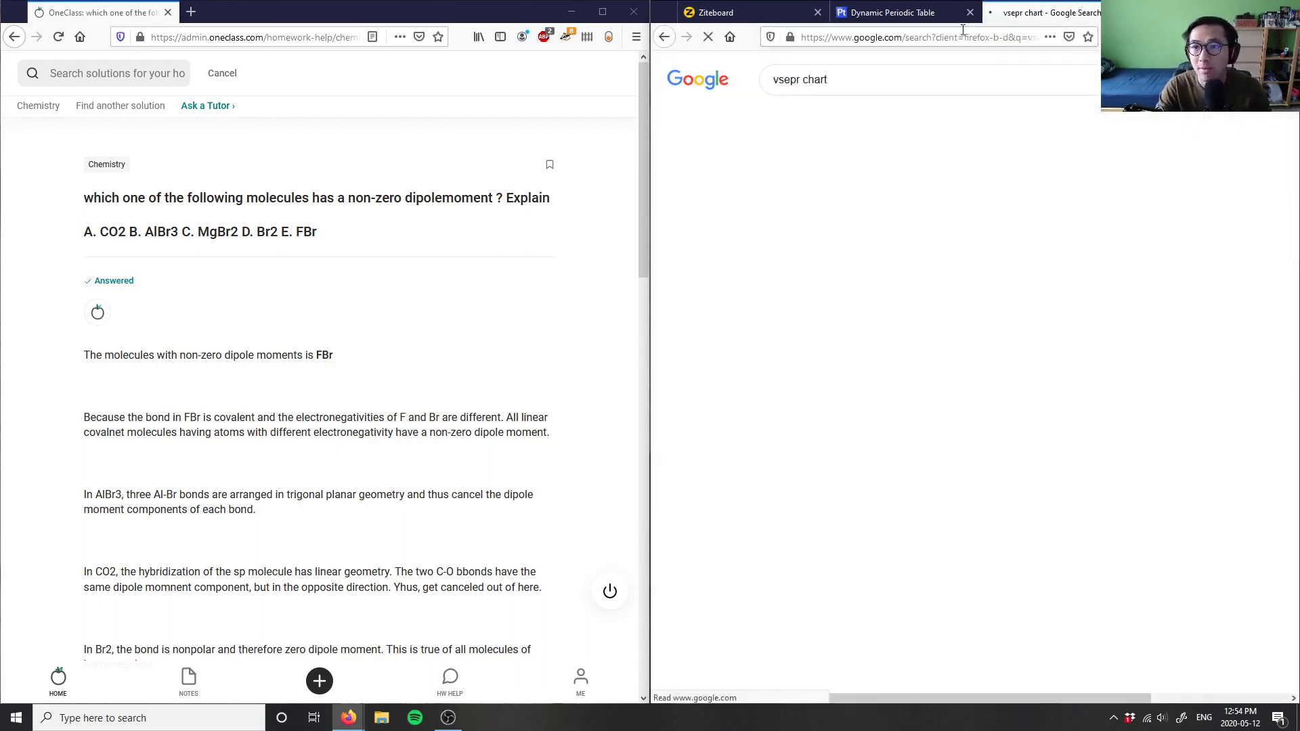
{"action": "left_click", "coordinate": [958, 567]}
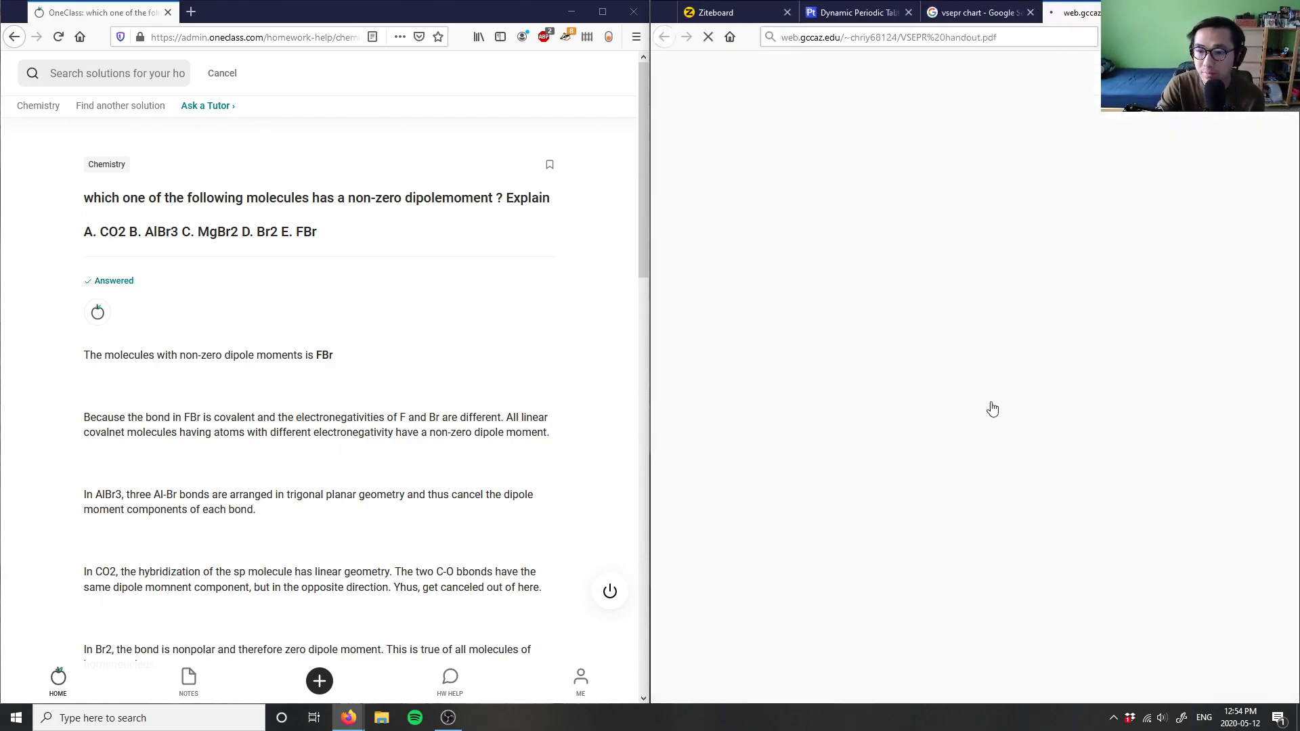
{"action": "left_click", "coordinate": [1032, 15]}
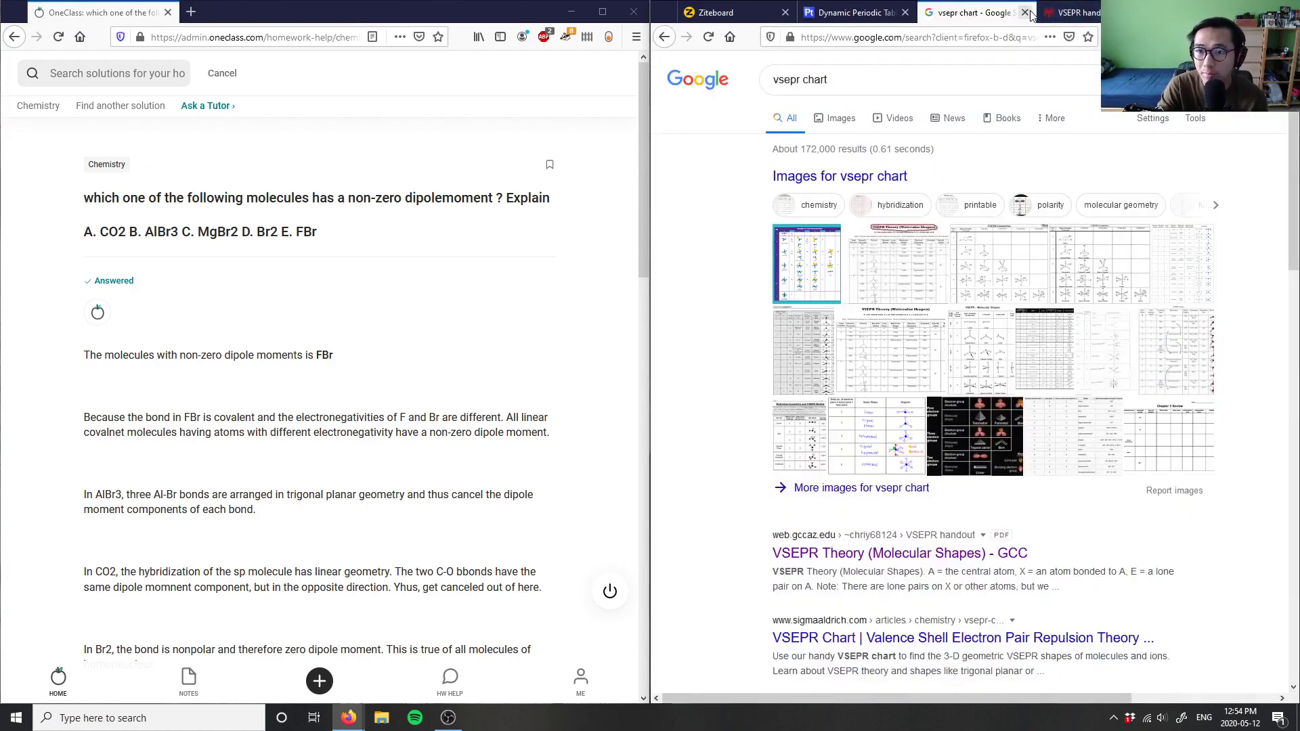
Step: Close the Google results, zoom in to read the VSEPR table, then return to Ziteboard
{"action": "left_click", "coordinate": [1028, 14]}
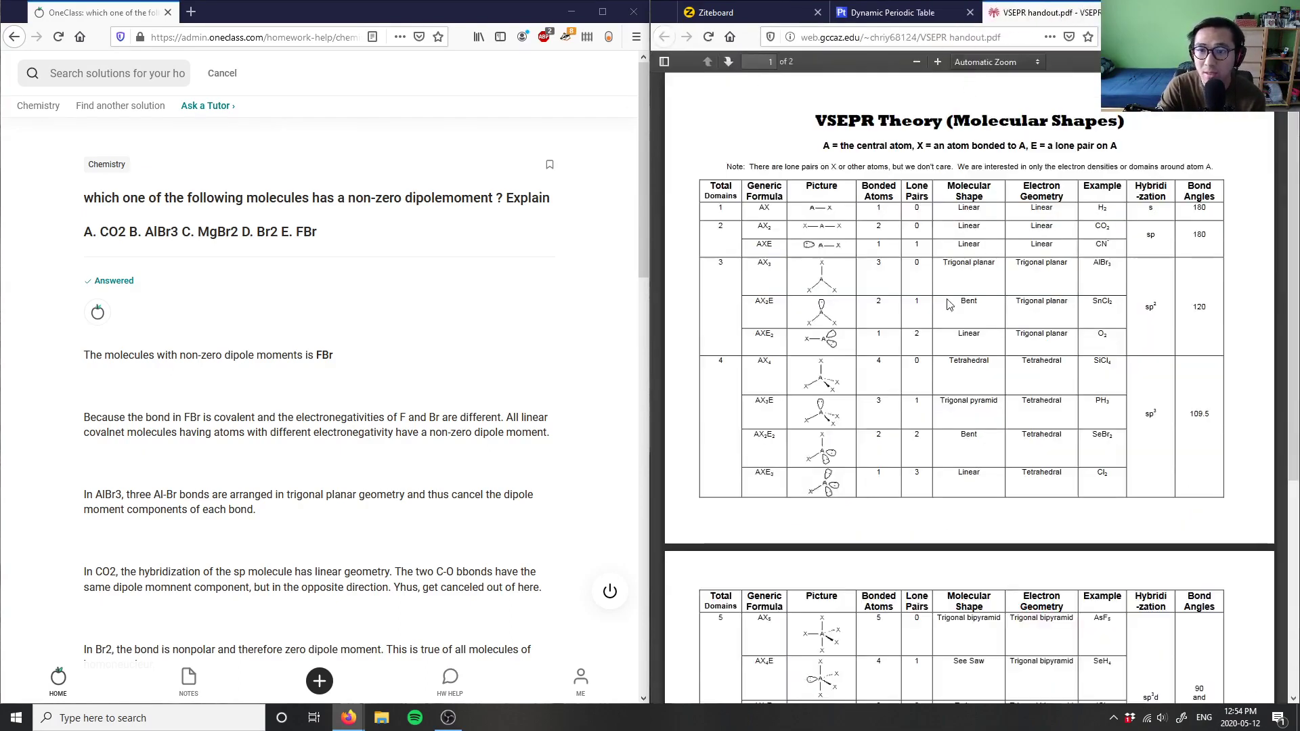
{"action": "key", "text": "ctrl+plus"}
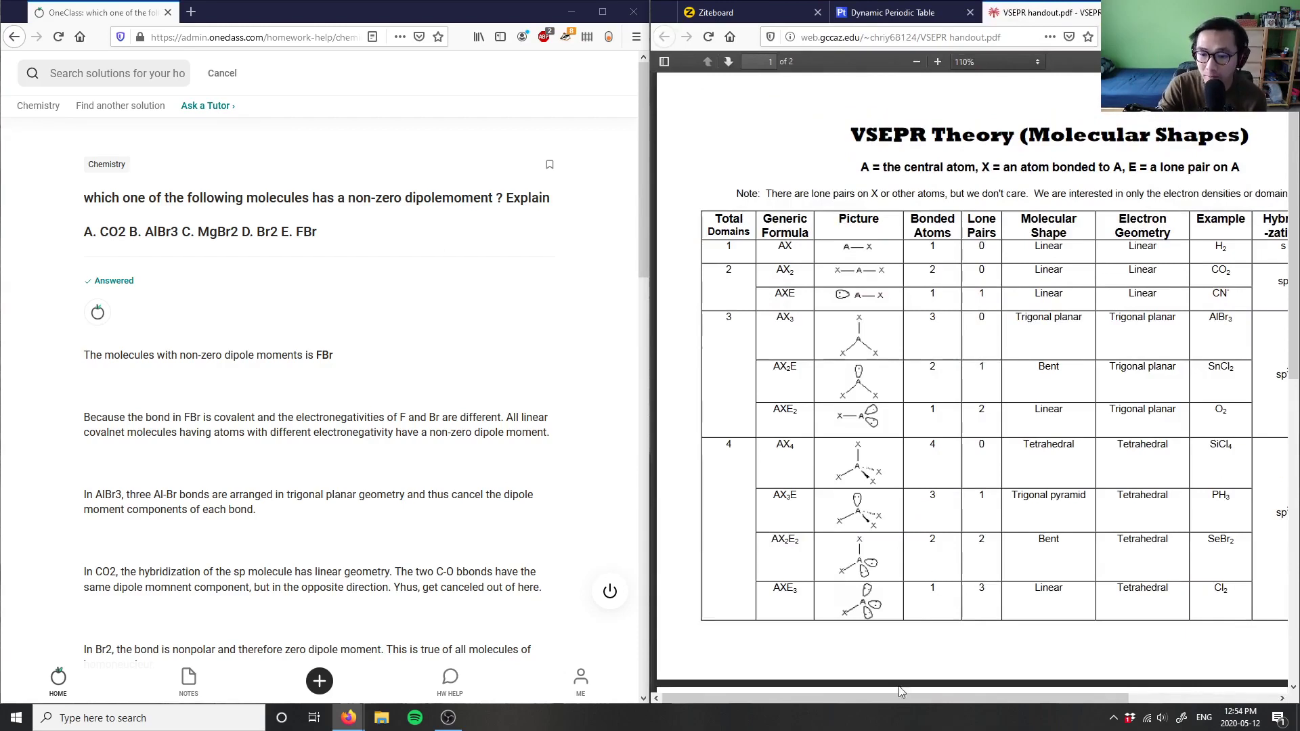
{"action": "left_click_drag", "start_coordinate": [903, 697], "coordinate": [920, 697]}
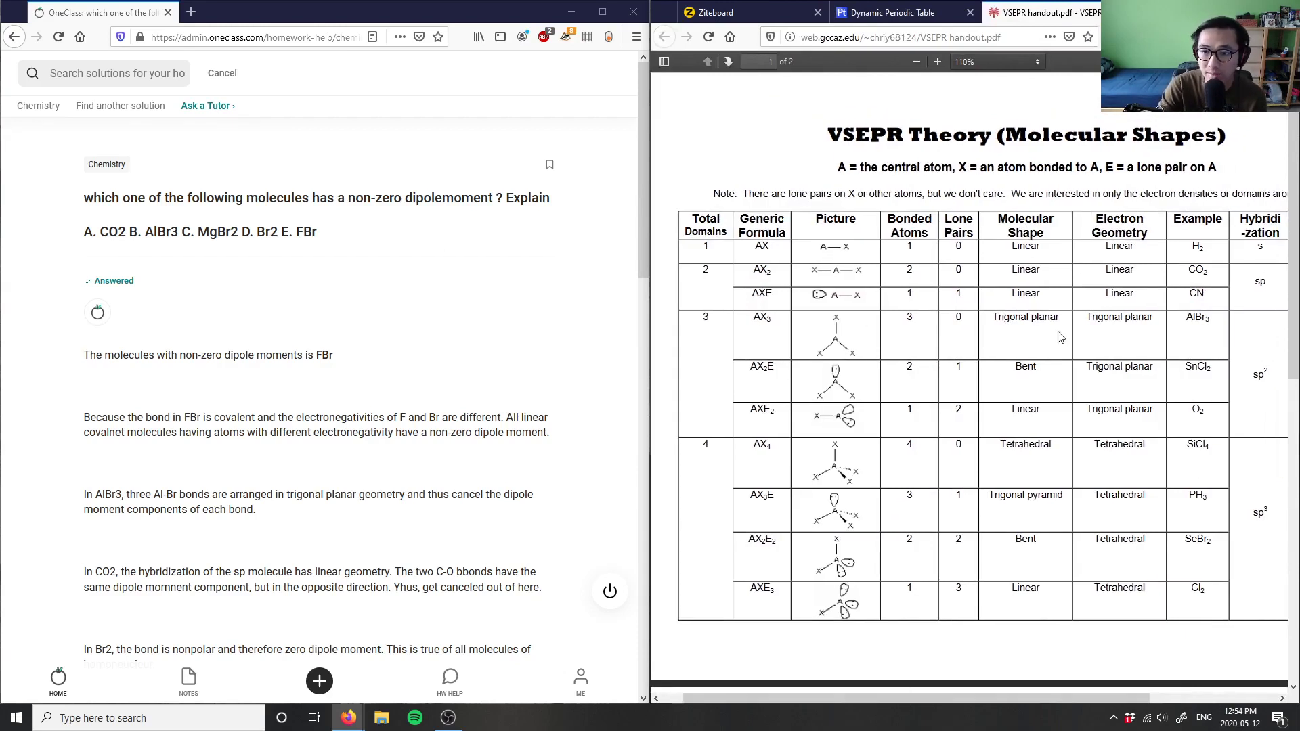
{"action": "left_click", "coordinate": [780, 19]}
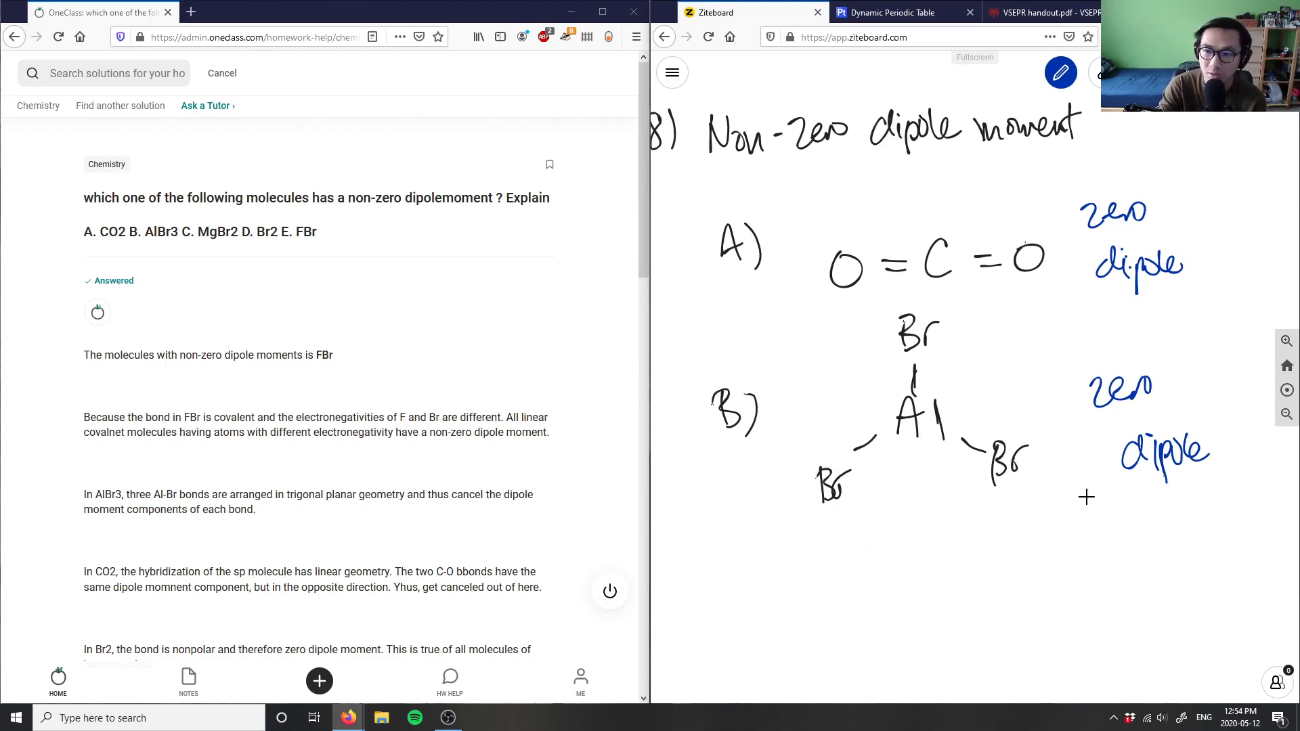
Step: Write option C) MgBr2 in black ink below B)
{"action": "left_click", "coordinate": [1060, 73]}
{"action": "left_click", "coordinate": [1025, 211]}
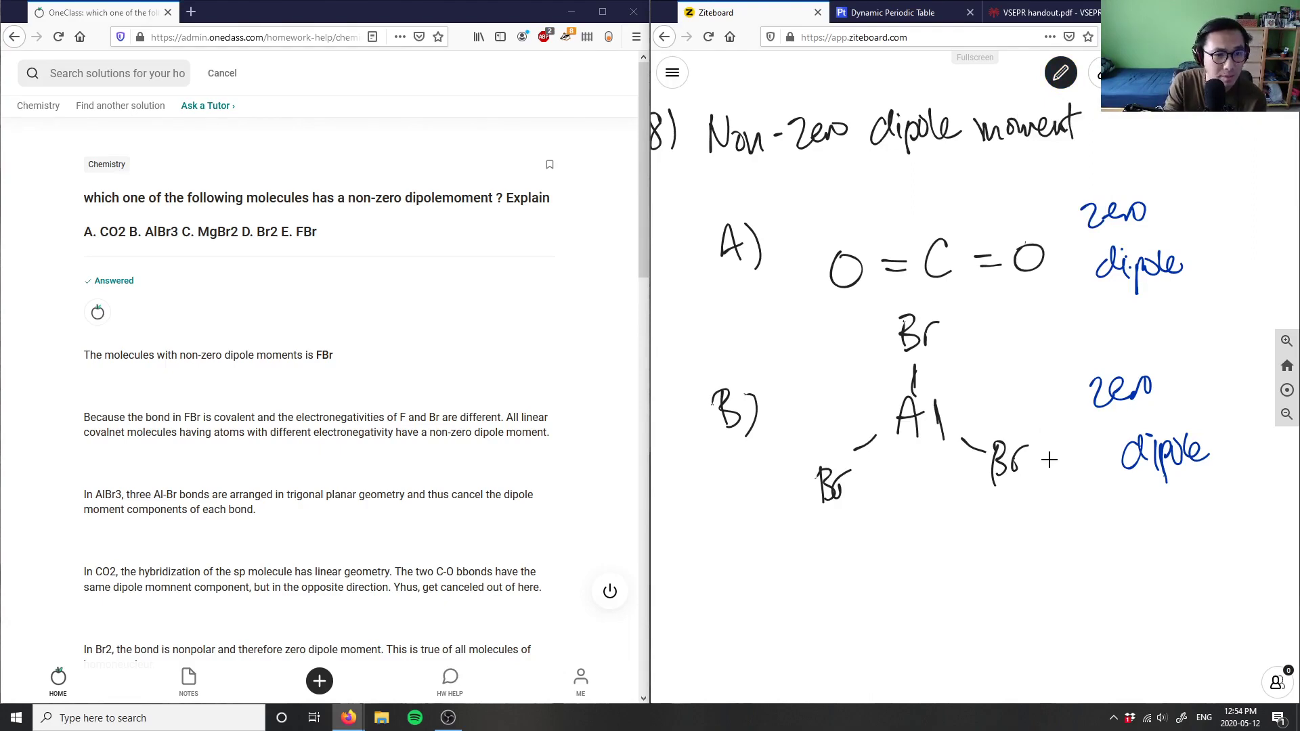
{"action": "left_click_drag", "start_coordinate": [744, 589], "coordinate": [739, 623]}
{"action": "left_click_drag", "start_coordinate": [757, 584], "coordinate": [760, 624]}
{"action": "left_click_drag", "start_coordinate": [866, 571], "coordinate": [899, 618]}
{"action": "left_click_drag", "start_coordinate": [906, 568], "coordinate": [907, 607]}
{"action": "mouse_move", "coordinate": [909, 570]}
{"action": "left_mouse_down"}
{"action": "mouse_move", "coordinate": [922, 589]}
{"action": "mouse_move", "coordinate": [914, 605]}
{"action": "left_mouse_up"}
{"action": "left_click_drag", "start_coordinate": [934, 575], "coordinate": [943, 587]}
{"action": "left_click_drag", "start_coordinate": [954, 588], "coordinate": [981, 604]}
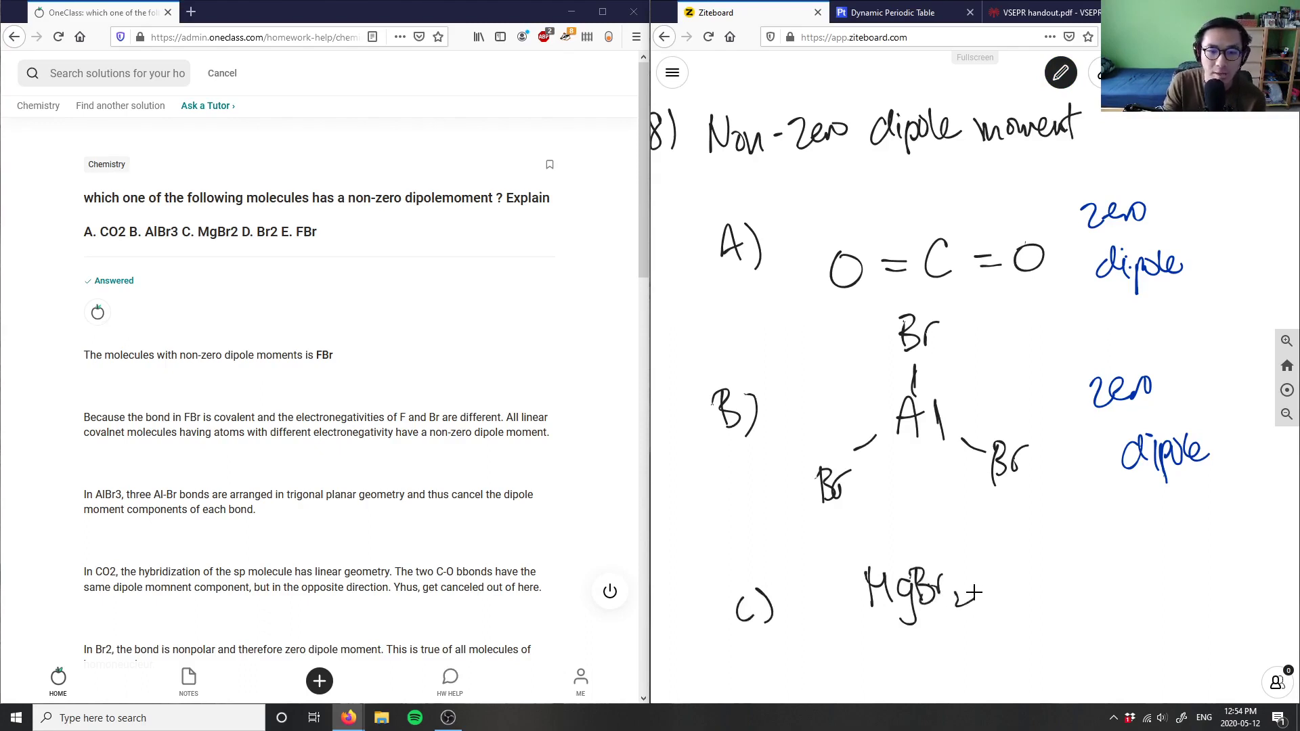
Step: Label MgBr2 'ionic compound' in blue beside it
{"action": "left_click", "coordinate": [1060, 73]}
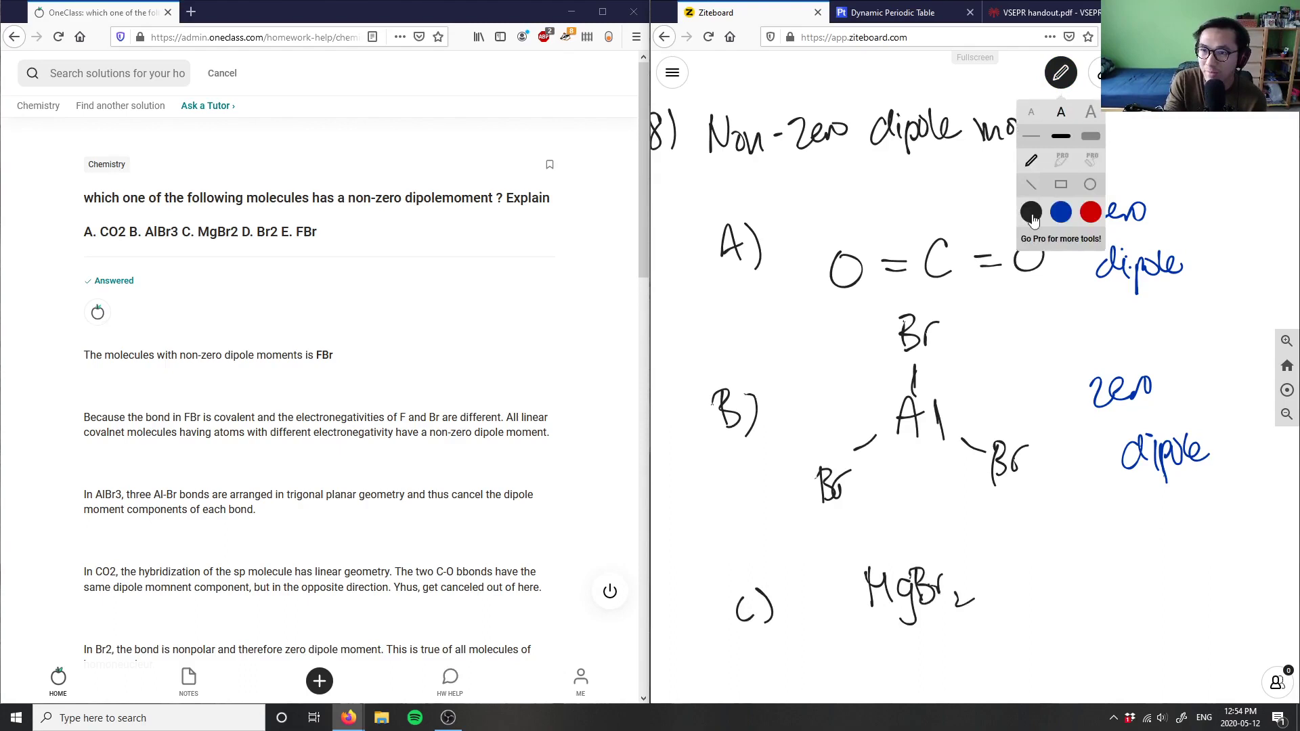
{"action": "left_click", "coordinate": [1059, 214]}
{"action": "mouse_move", "coordinate": [1098, 569]}
{"action": "left_mouse_down"}
{"action": "mouse_move", "coordinate": [1099, 590]}
{"action": "mouse_move", "coordinate": [1146, 578]}
{"action": "mouse_move", "coordinate": [1166, 589]}
{"action": "mouse_move", "coordinate": [1125, 654]}
{"action": "mouse_move", "coordinate": [1216, 632]}
{"action": "left_mouse_up"}
{"action": "left_click", "coordinate": [1088, 561]}
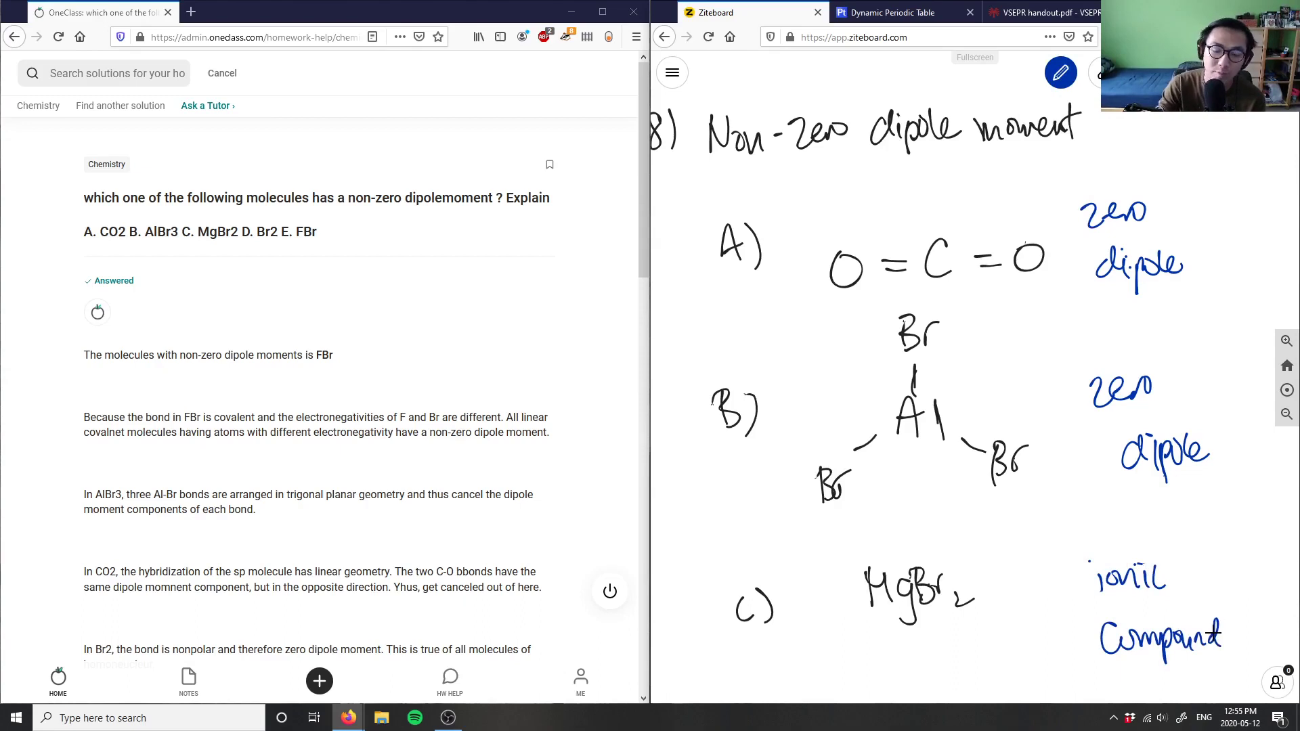
Step: Write d) in black below C), replacing the written Br2 with the Br-Br structure
{"action": "key", "text": "Escape"}
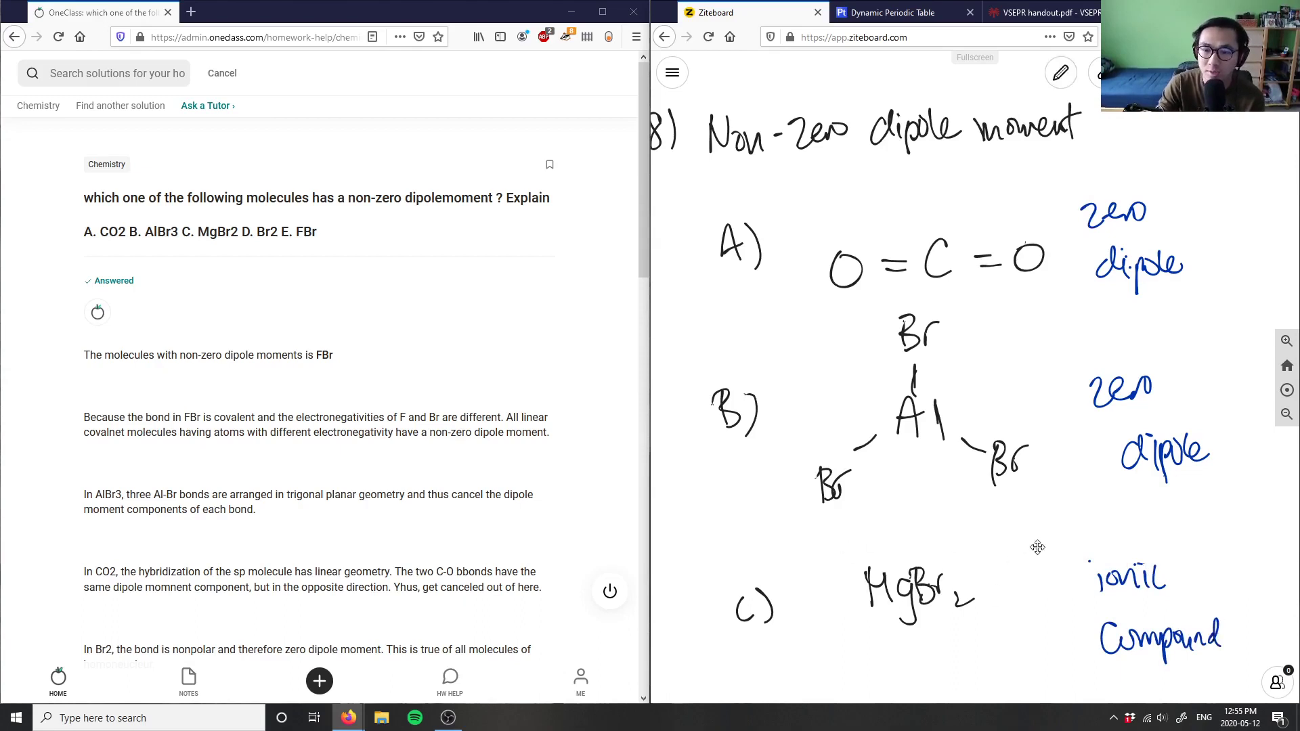
{"action": "scroll", "coordinate": [1037, 547], "scroll_direction": "down", "scroll_amount": 3}
{"action": "left_click", "coordinate": [1060, 73]}
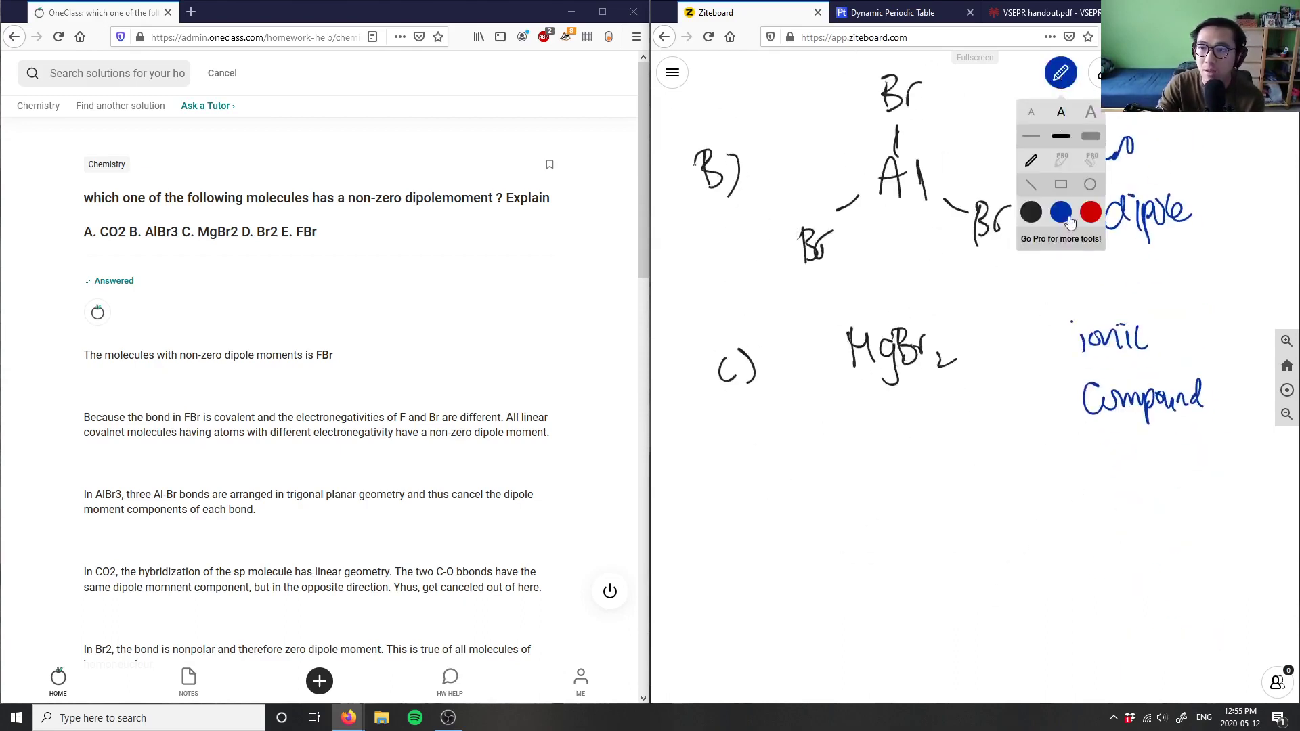
{"action": "left_click", "coordinate": [1031, 212]}
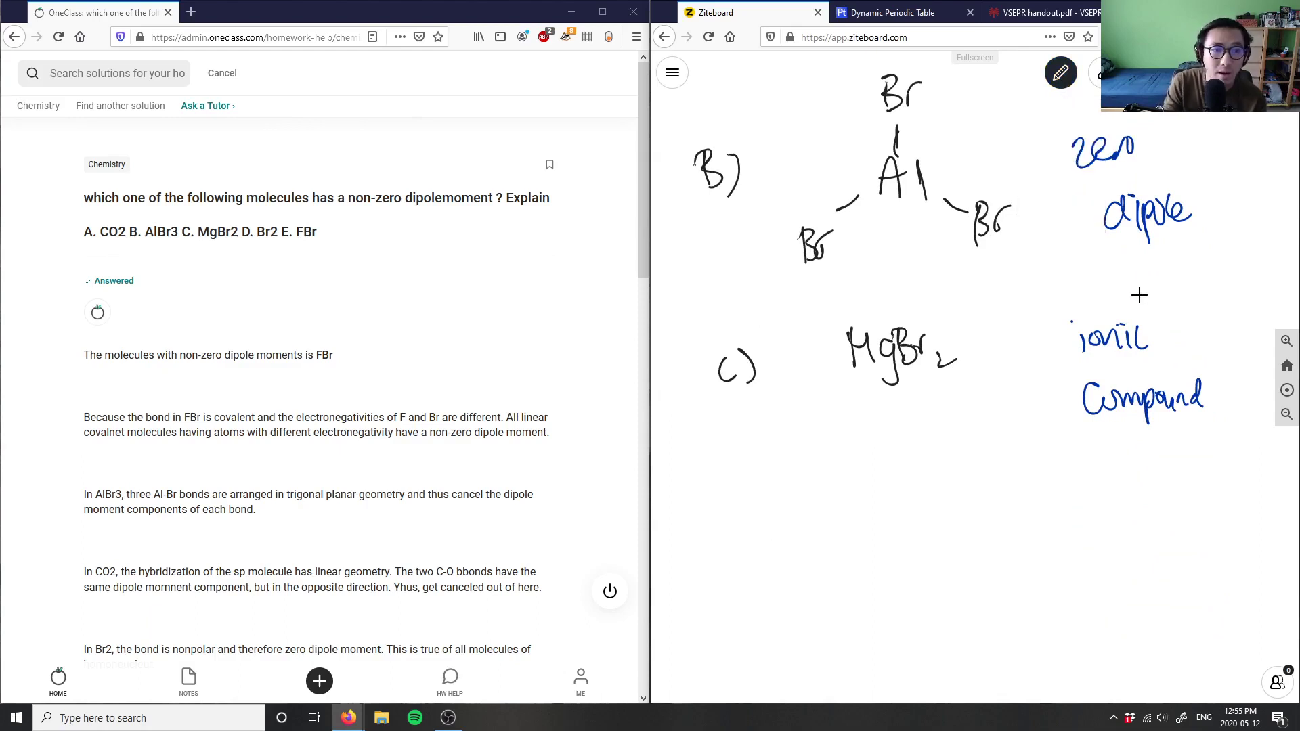
{"action": "mouse_move", "coordinate": [722, 516]}
{"action": "left_mouse_down"}
{"action": "mouse_move", "coordinate": [713, 539]}
{"action": "mouse_move", "coordinate": [732, 541]}
{"action": "left_mouse_up"}
{"action": "left_click_drag", "start_coordinate": [749, 498], "coordinate": [751, 541]}
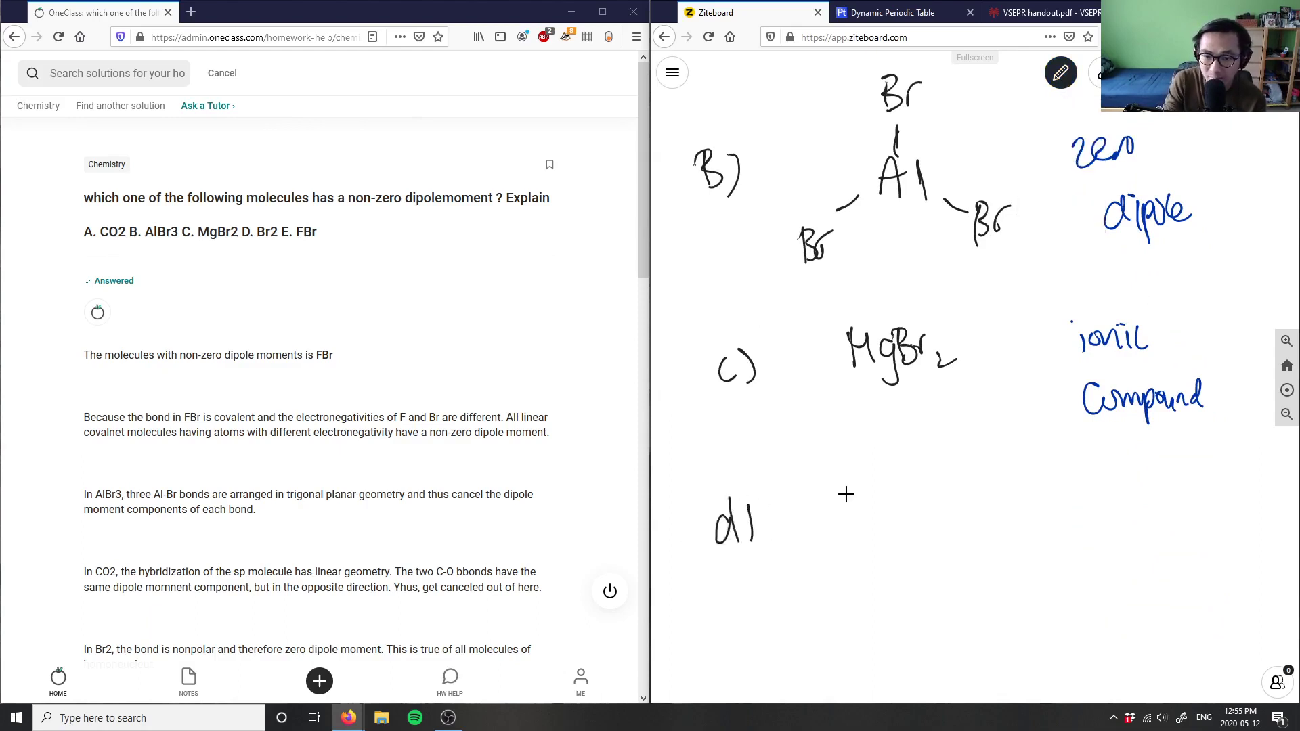
{"action": "mouse_move", "coordinate": [838, 496]}
{"action": "left_mouse_down"}
{"action": "mouse_move", "coordinate": [854, 535]}
{"action": "mouse_move", "coordinate": [900, 532]}
{"action": "mouse_move", "coordinate": [906, 503]}
{"action": "mouse_move", "coordinate": [934, 505]}
{"action": "left_mouse_up"}
{"action": "key", "text": "ctrl+z"}
{"action": "key", "text": "ctrl+z"}
{"action": "key", "text": "ctrl+z"}
{"action": "left_click_drag", "start_coordinate": [948, 482], "coordinate": [949, 523]}
{"action": "mouse_move", "coordinate": [949, 484]}
{"action": "left_mouse_down"}
{"action": "mouse_move", "coordinate": [953, 517]}
{"action": "mouse_move", "coordinate": [991, 493]}
{"action": "left_mouse_up"}
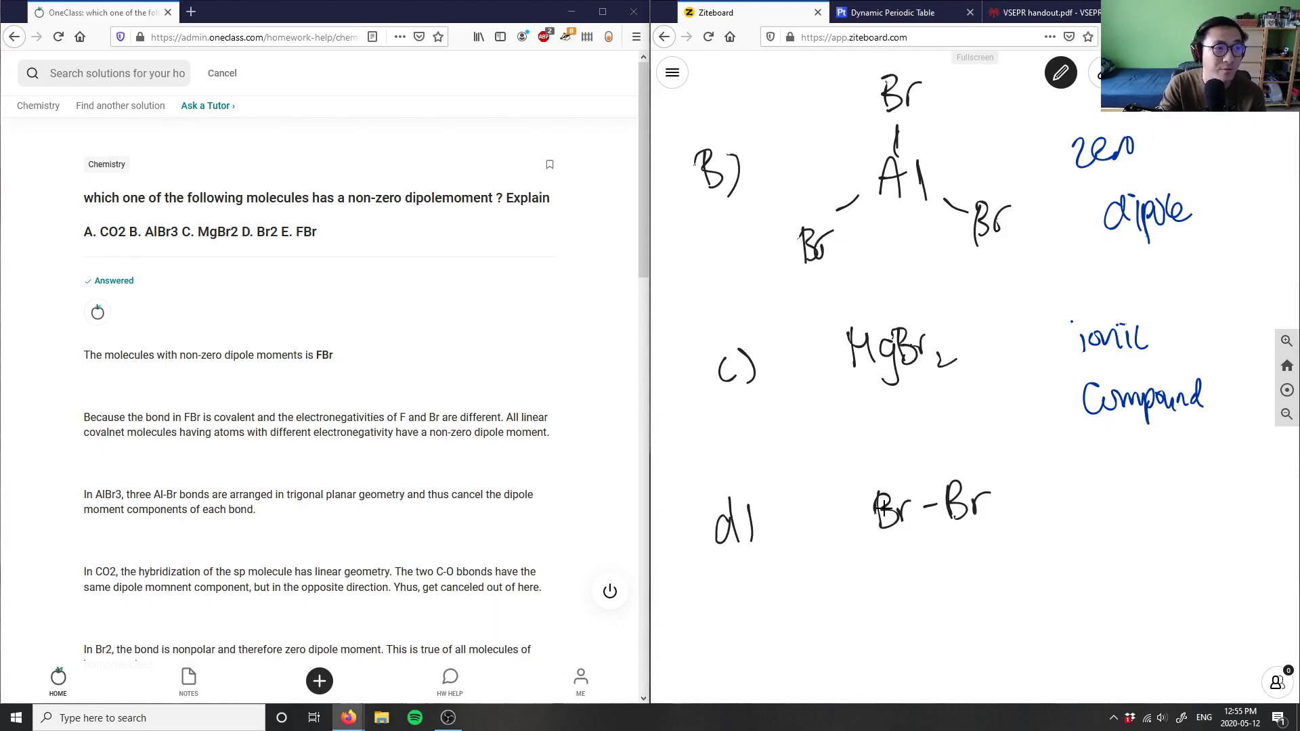
Step: Write 'zero dipole' in blue beside Br-Br
{"action": "left_click", "coordinate": [1060, 73]}
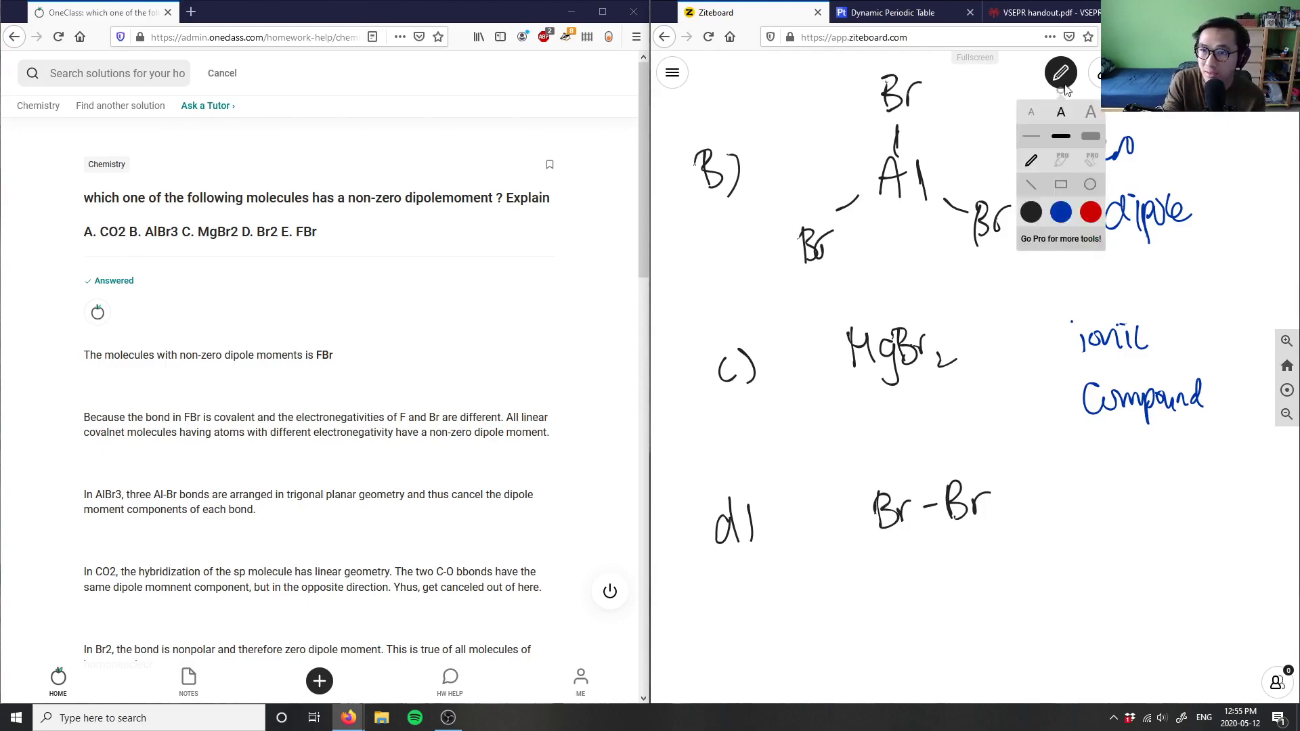
{"action": "left_click", "coordinate": [1064, 198]}
{"action": "mouse_move", "coordinate": [1097, 499]}
{"action": "left_mouse_down"}
{"action": "mouse_move", "coordinate": [1130, 511]}
{"action": "mouse_move", "coordinate": [1137, 551]}
{"action": "mouse_move", "coordinate": [1203, 543]}
{"action": "left_mouse_up"}
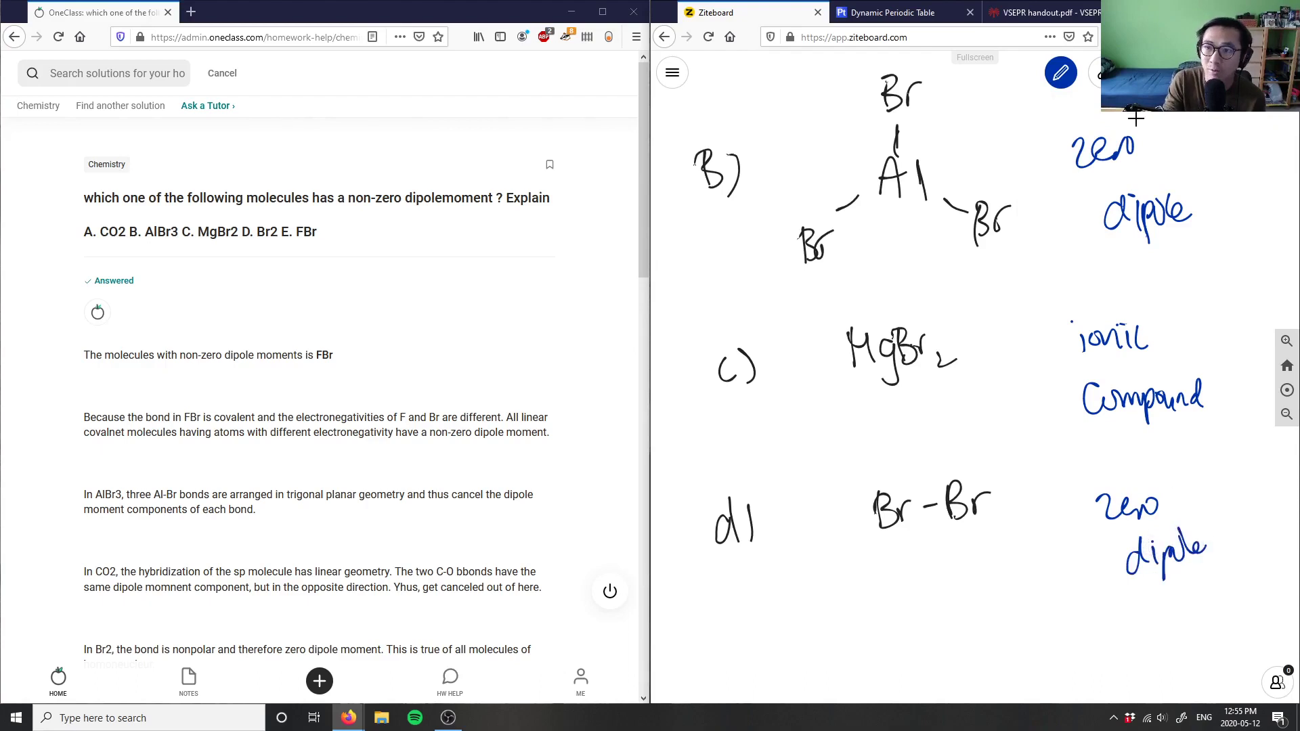
Step: Write option e) F-Br in black below d)
{"action": "left_click", "coordinate": [1060, 73]}
{"action": "left_click", "coordinate": [1050, 213]}
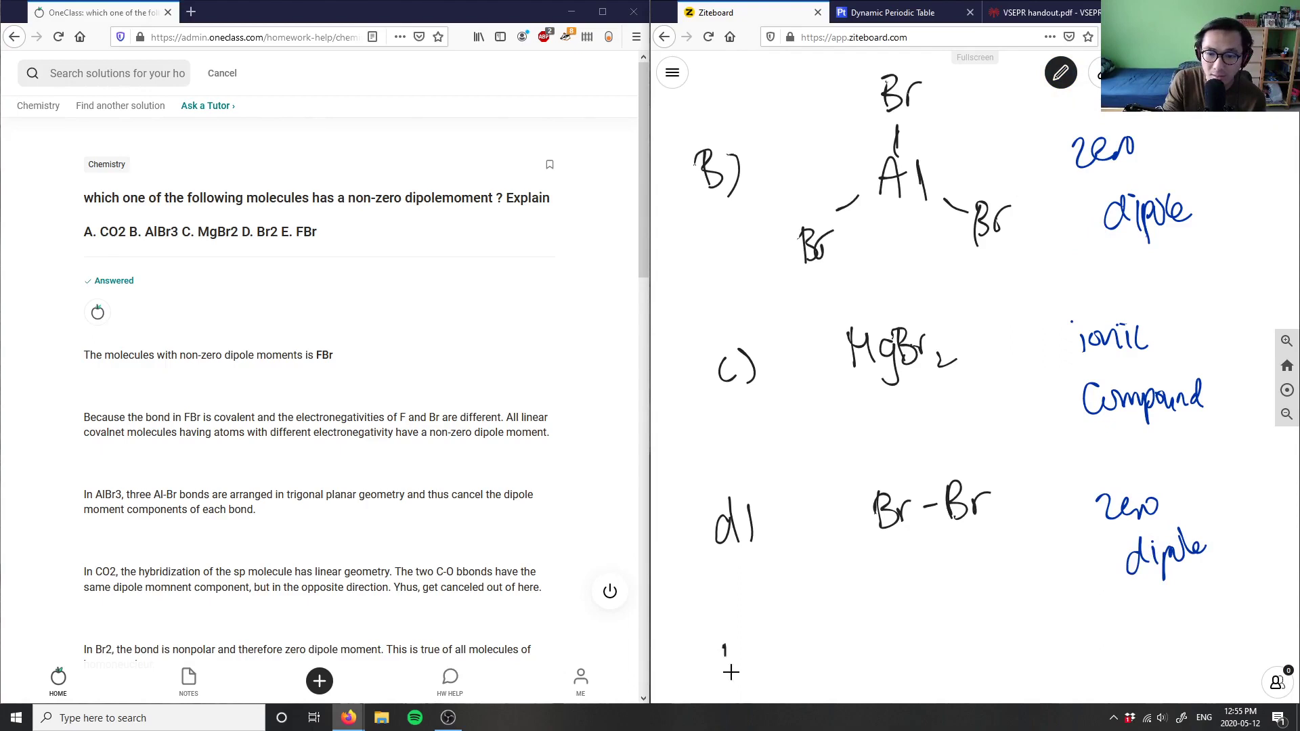
{"action": "left_click_drag", "start_coordinate": [731, 641], "coordinate": [733, 671]}
{"action": "left_click_drag", "start_coordinate": [743, 633], "coordinate": [748, 672]}
{"action": "mouse_move", "coordinate": [870, 626]}
{"action": "left_mouse_down"}
{"action": "mouse_move", "coordinate": [870, 654]}
{"action": "mouse_move", "coordinate": [878, 627]}
{"action": "left_mouse_up"}
{"action": "left_click_drag", "start_coordinate": [866, 648], "coordinate": [877, 647]}
{"action": "left_click_drag", "start_coordinate": [901, 652], "coordinate": [923, 660]}
{"action": "mouse_move", "coordinate": [922, 622]}
{"action": "left_mouse_down"}
{"action": "mouse_move", "coordinate": [926, 658]}
{"action": "mouse_move", "coordinate": [960, 630]}
{"action": "left_mouse_up"}
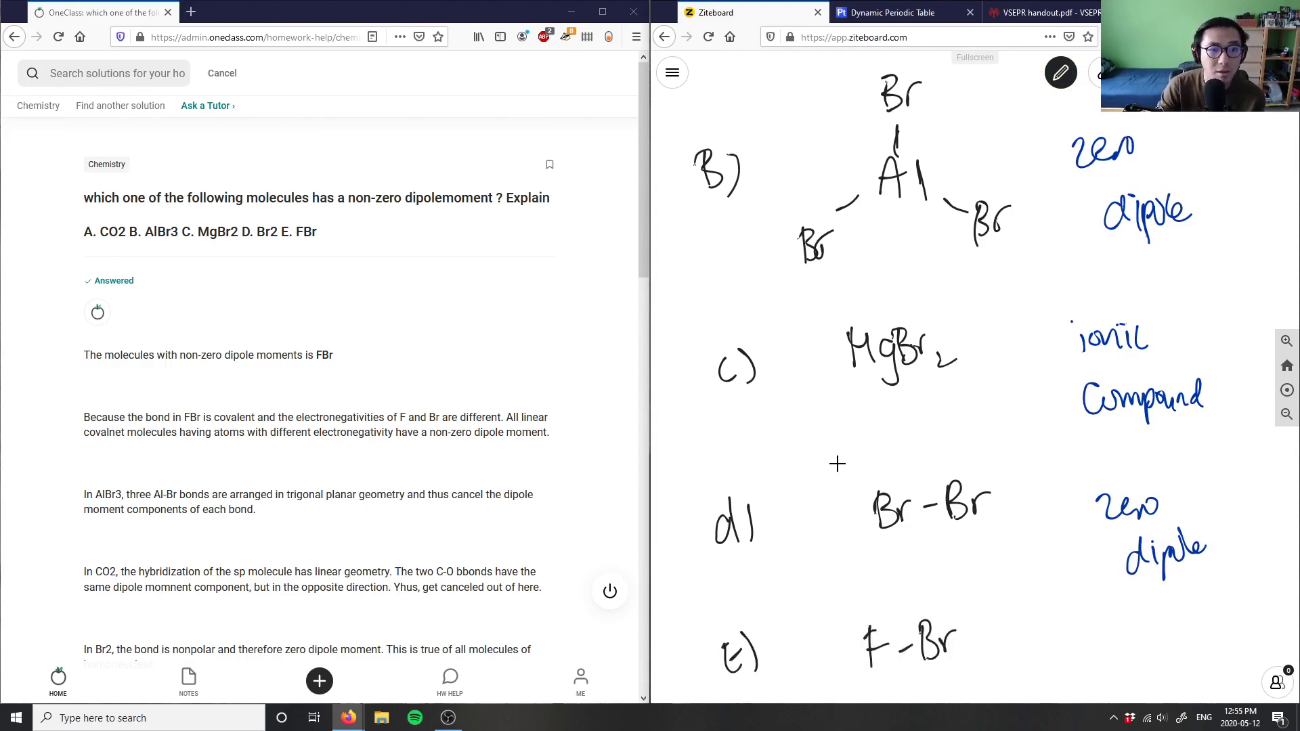
Step: In red, mark F with δ- and draw the dipole arrow pointing toward F
{"action": "scroll", "coordinate": [1080, 348], "scroll_direction": "down", "scroll_amount": 5}
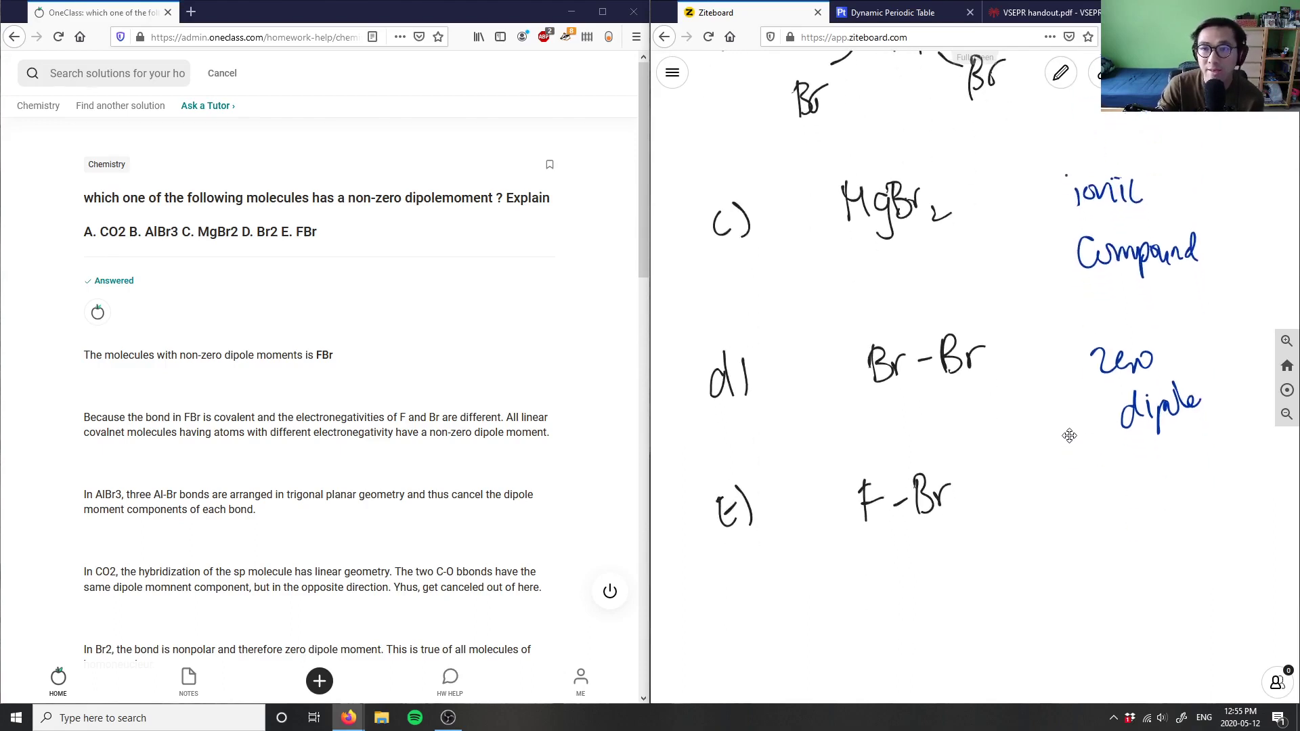
{"action": "left_click", "coordinate": [1061, 75]}
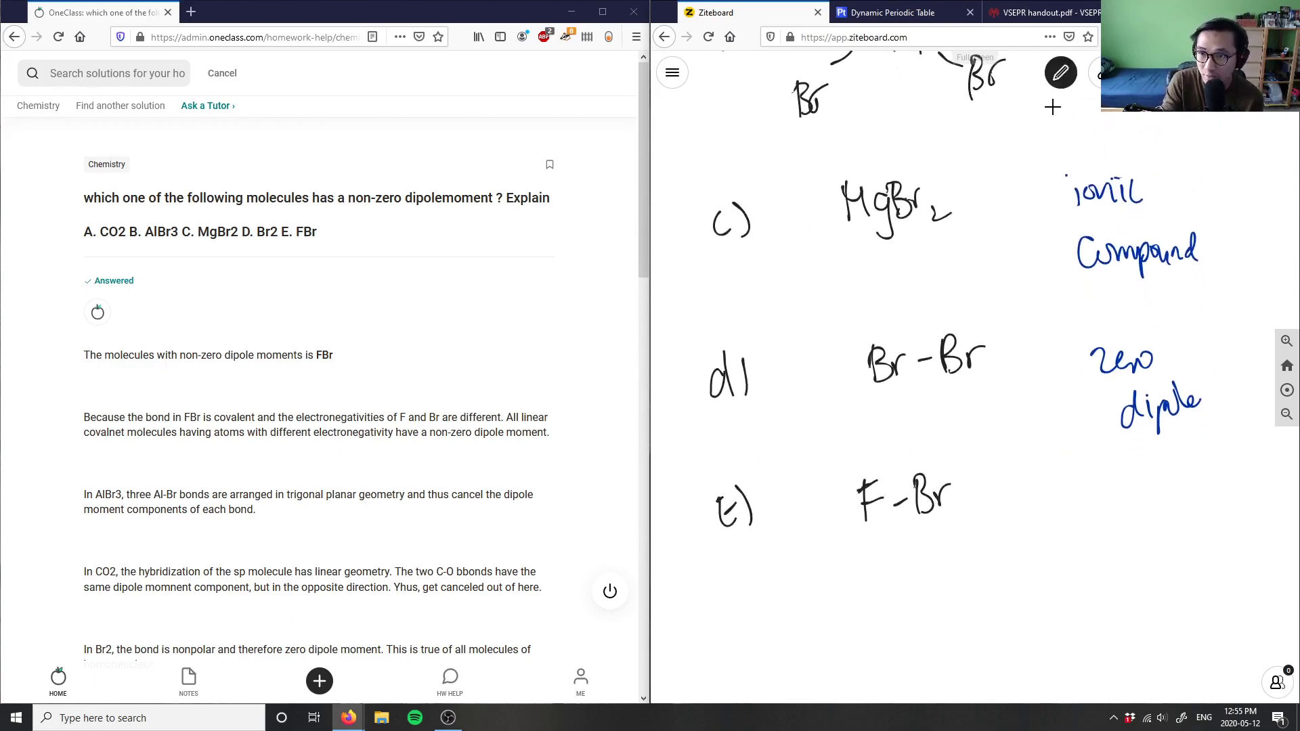
{"action": "left_click", "coordinate": [1058, 82]}
{"action": "left_click", "coordinate": [1089, 212]}
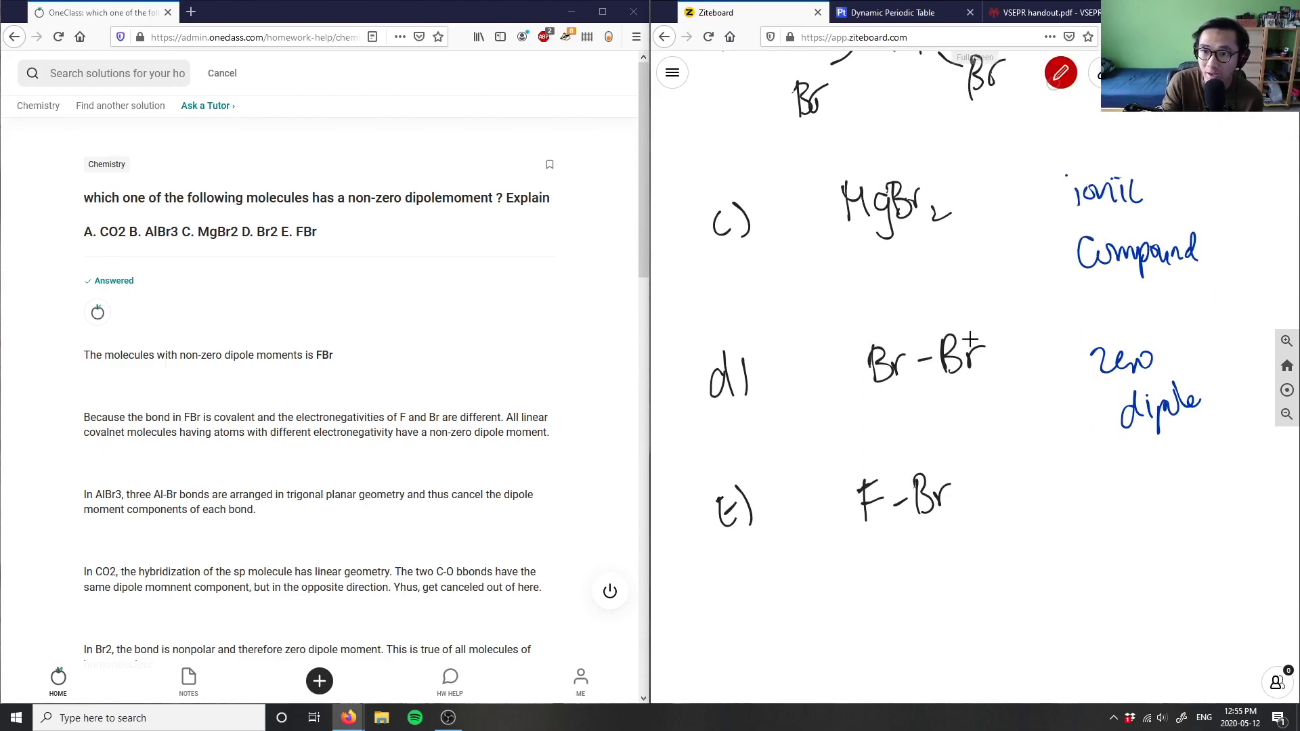
{"action": "left_click_drag", "start_coordinate": [832, 435], "coordinate": [820, 475]}
{"action": "left_click_drag", "start_coordinate": [833, 451], "coordinate": [879, 464]}
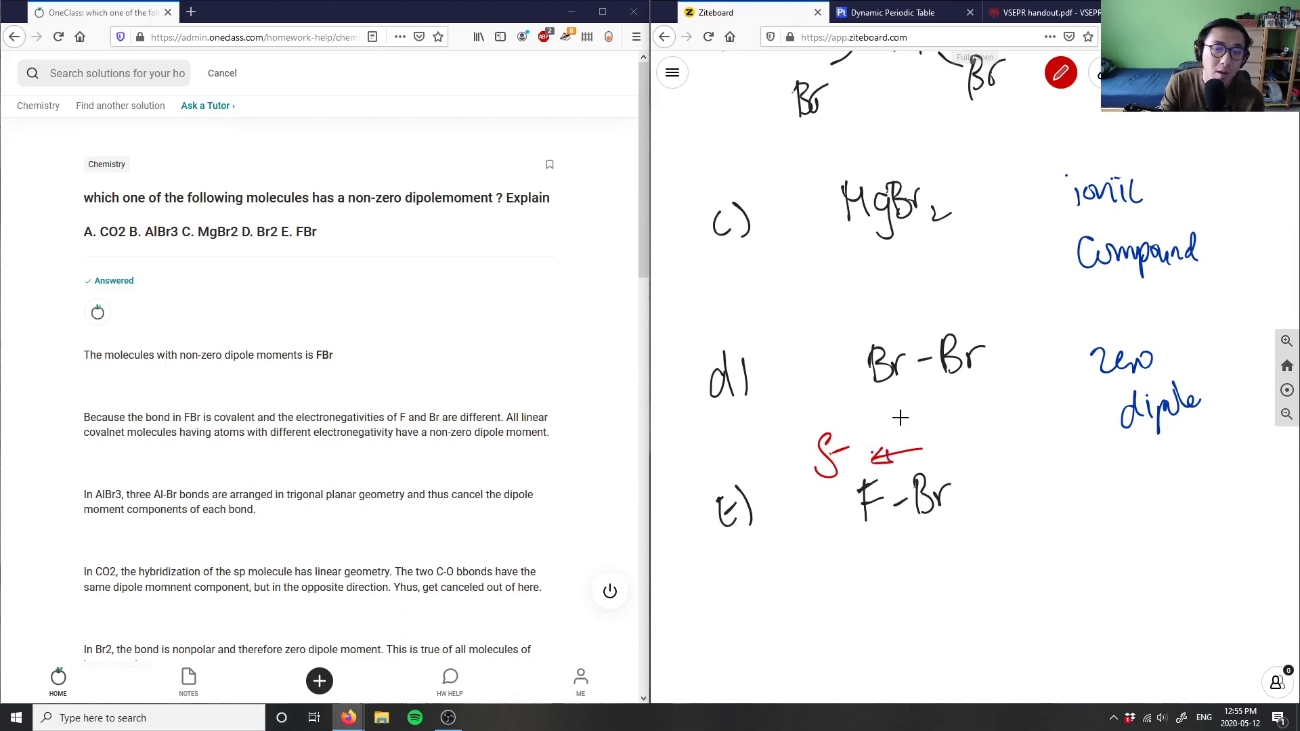
{"action": "left_click", "coordinate": [880, 12]}
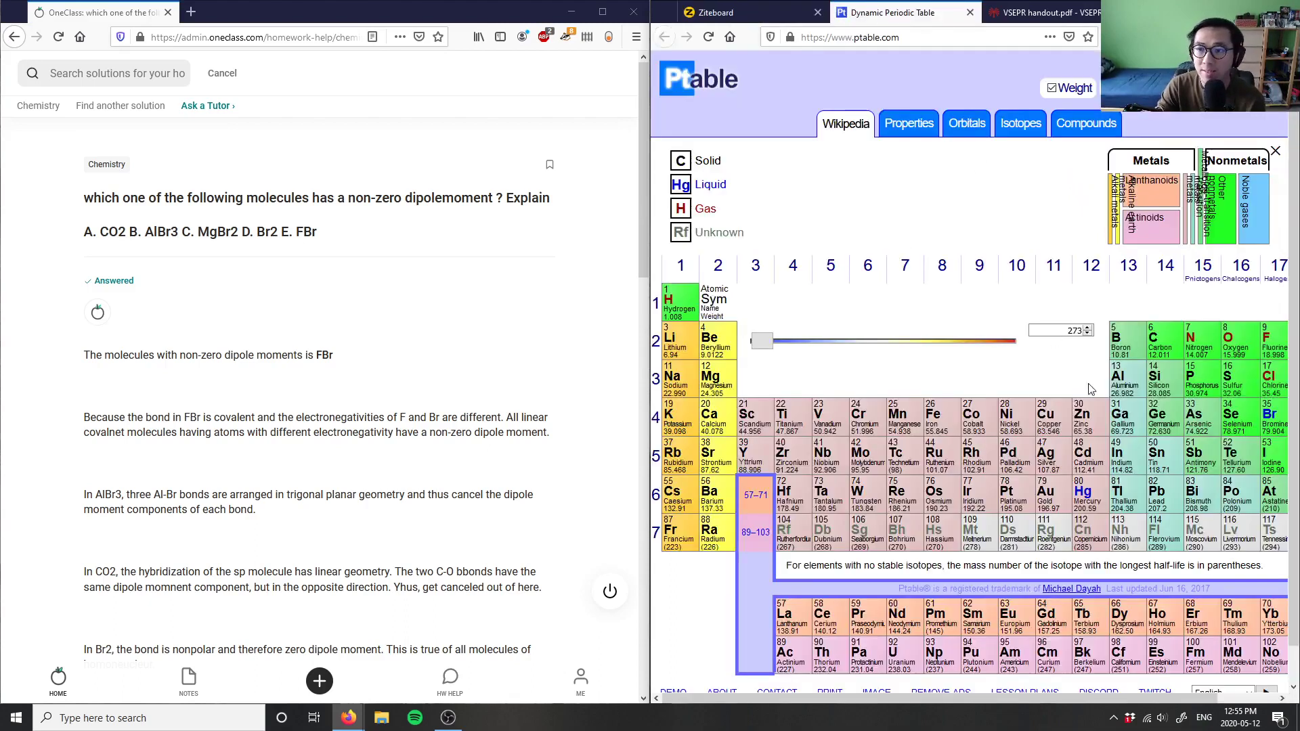
{"action": "left_click_drag", "start_coordinate": [1018, 703], "coordinate": [1073, 695]}
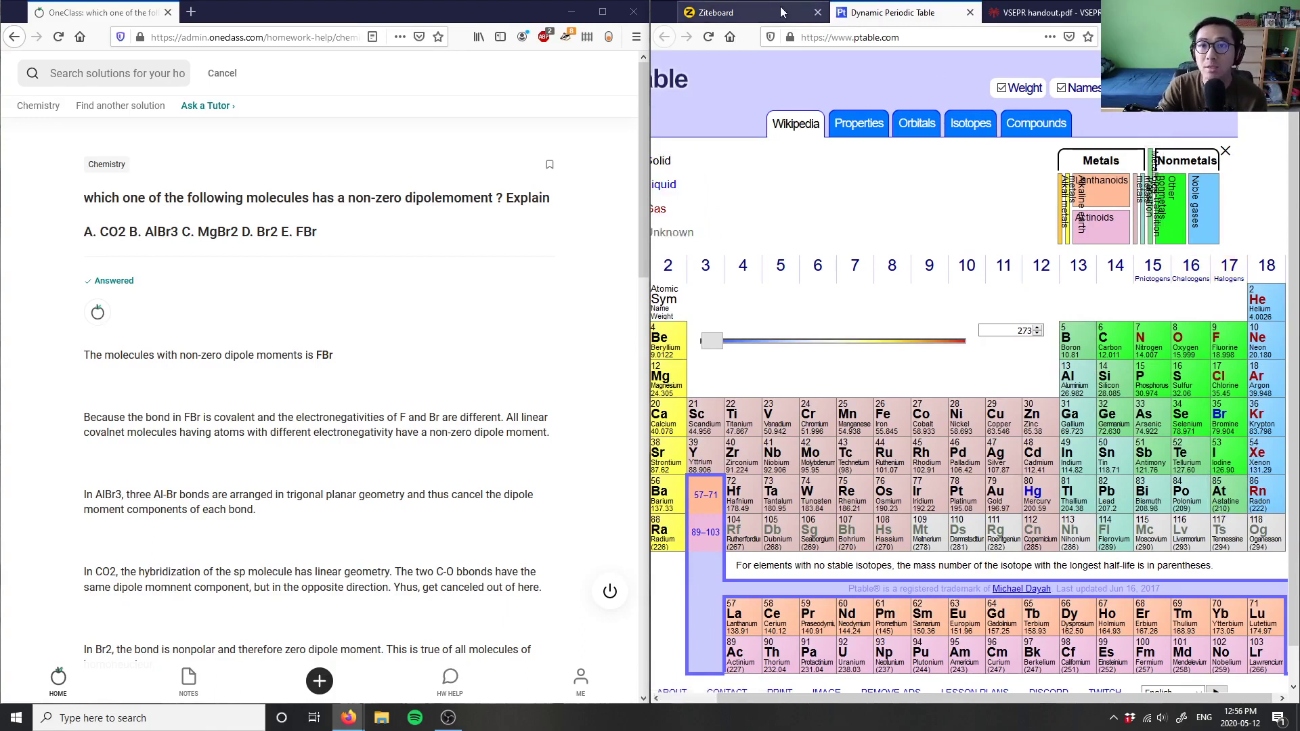
{"action": "left_click", "coordinate": [717, 12]}
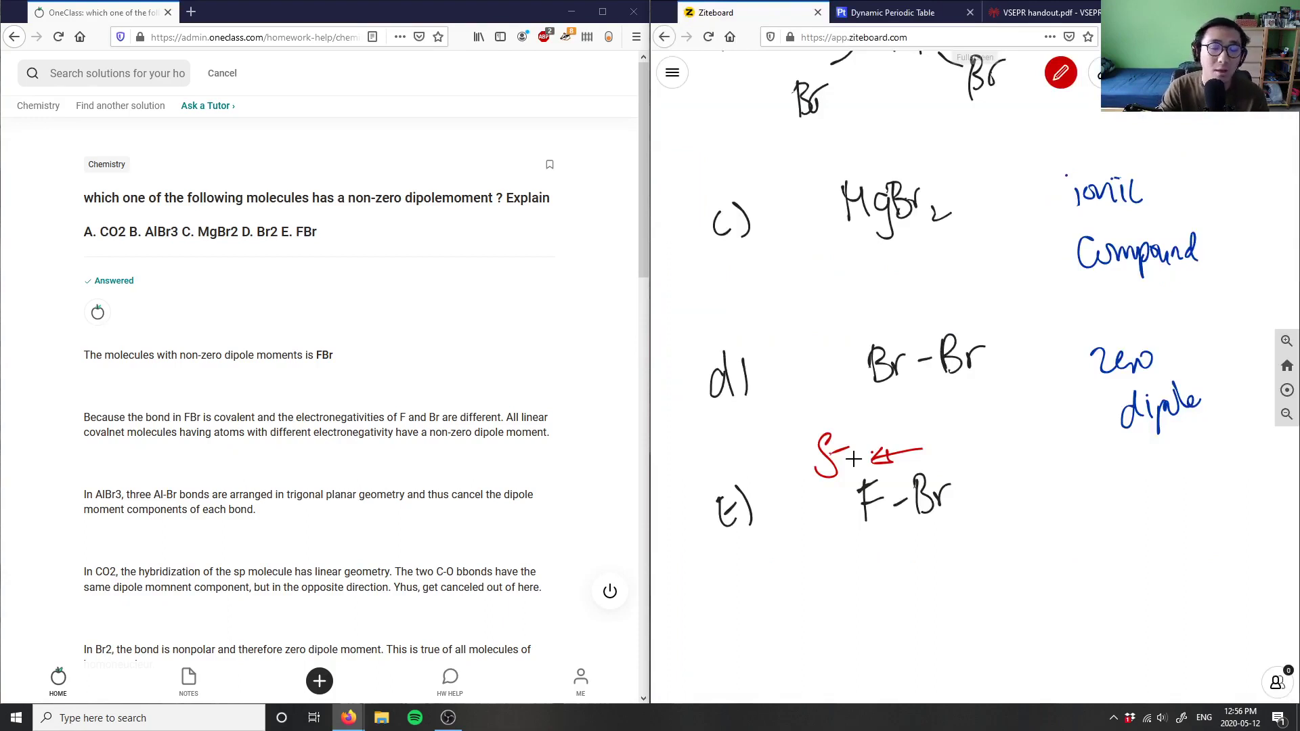
Step: Write 'non-zero dipole moment' in blue ink beside F-Br under part e)
{"action": "left_click", "coordinate": [1060, 71]}
{"action": "left_click", "coordinate": [1061, 212]}
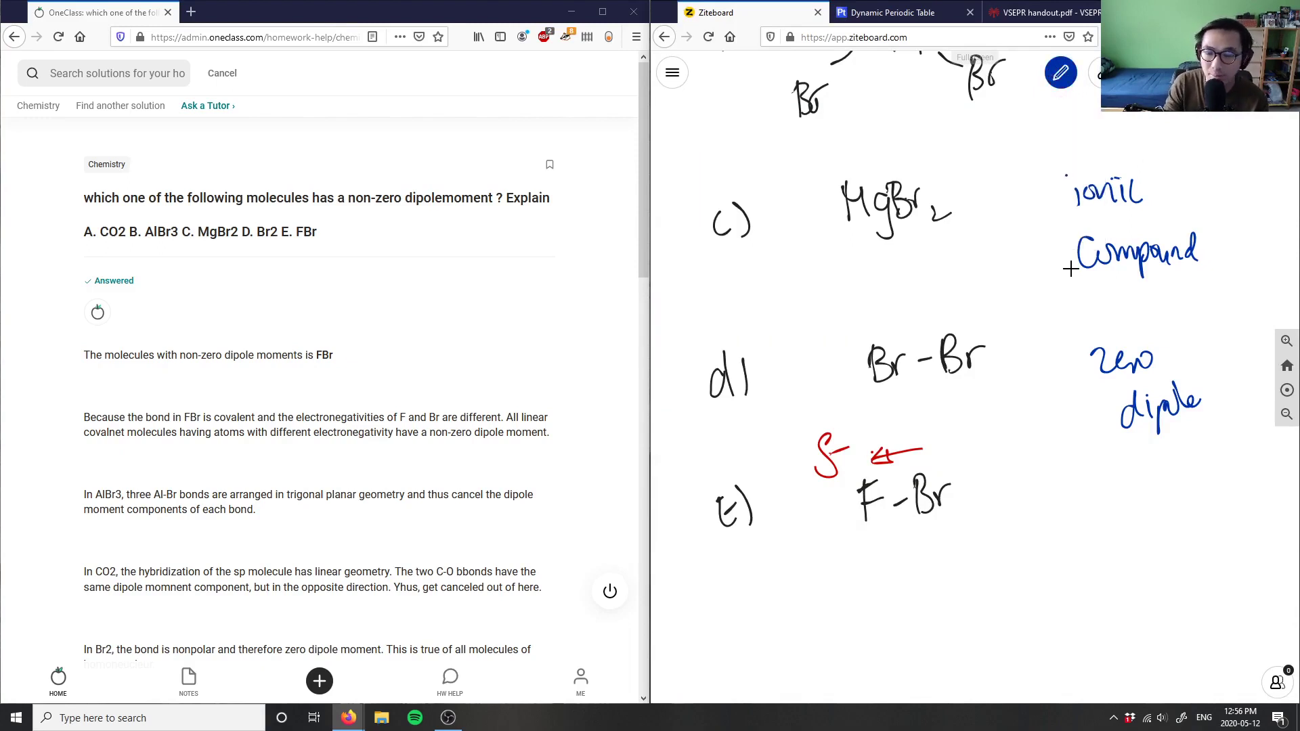
{"action": "mouse_move", "coordinate": [1072, 486]}
{"action": "left_mouse_down"}
{"action": "mouse_move", "coordinate": [1193, 504]}
{"action": "mouse_move", "coordinate": [1137, 557]}
{"action": "mouse_move", "coordinate": [1215, 575]}
{"action": "mouse_move", "coordinate": [1161, 640]}
{"action": "mouse_move", "coordinate": [1232, 647]}
{"action": "mouse_move", "coordinate": [1241, 613]}
{"action": "left_mouse_up"}
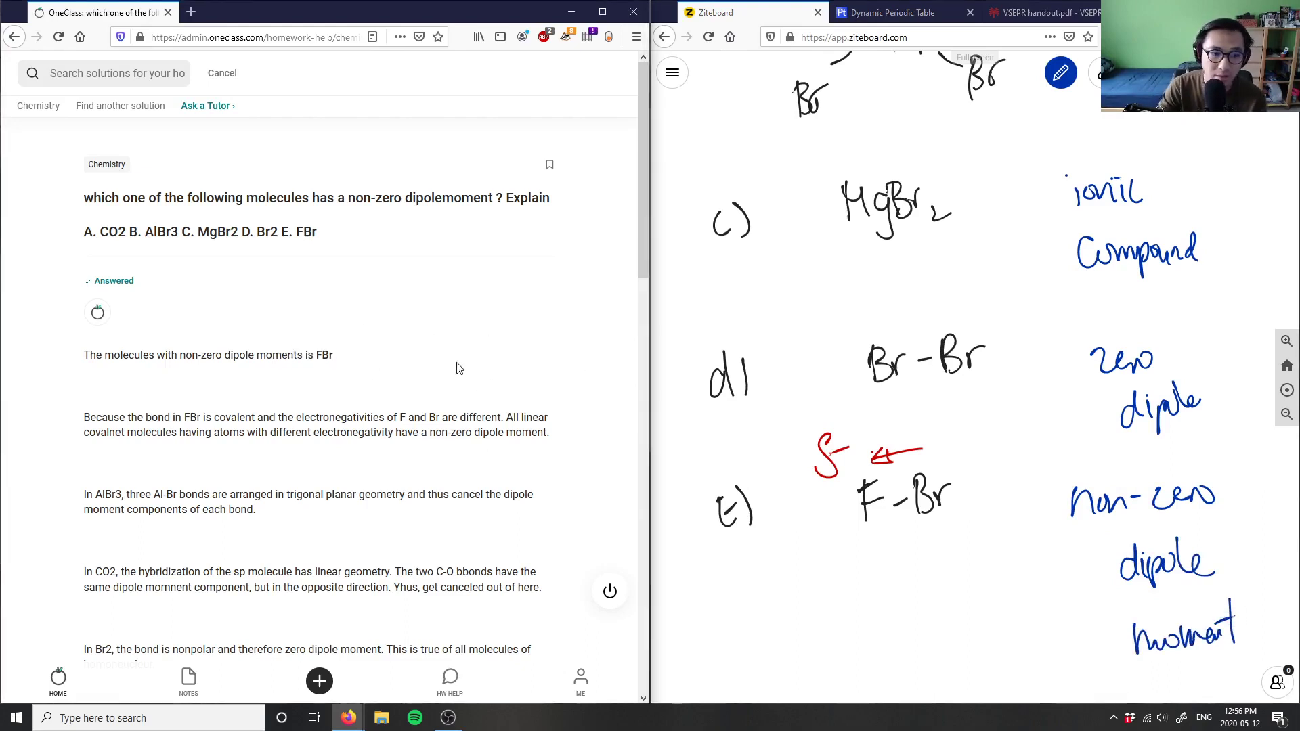
Step: Review the OneClass note on F and Br electronegativities against the board's part A)
{"action": "left_click_drag", "start_coordinate": [382, 432], "coordinate": [400, 417]}
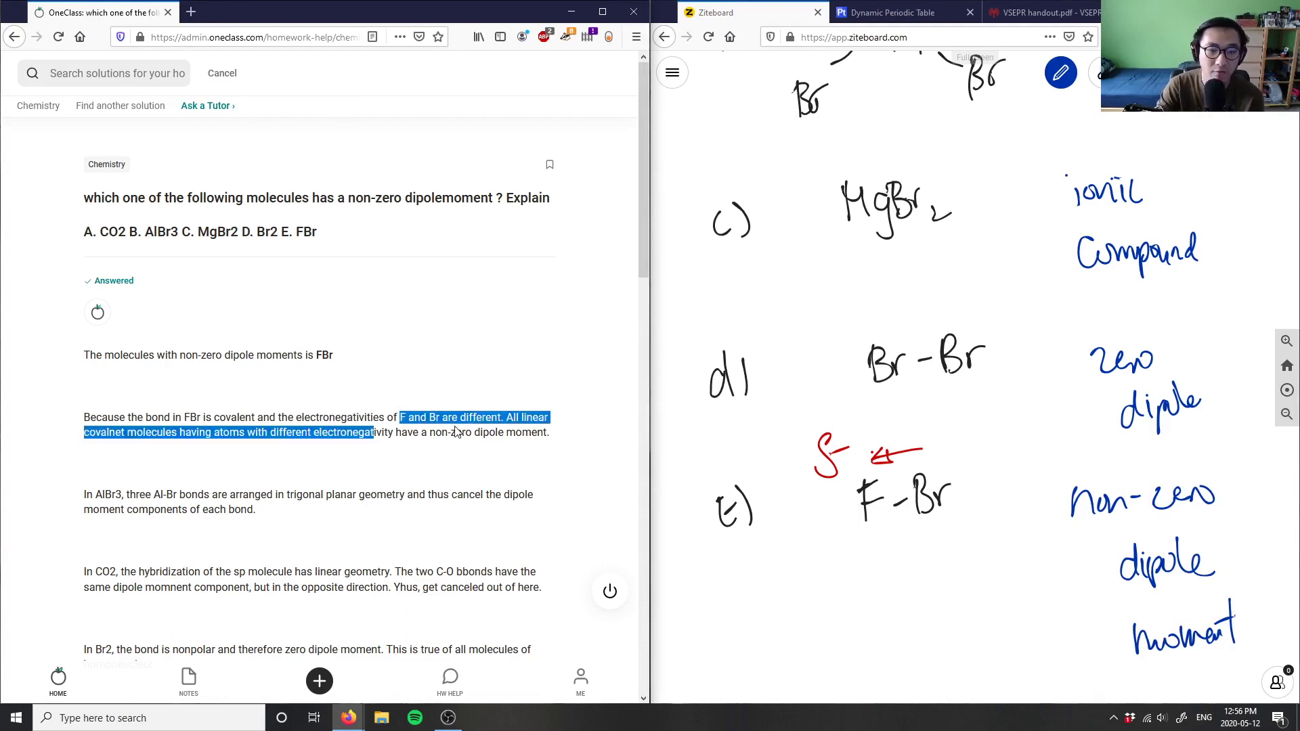
{"action": "left_click", "coordinate": [456, 411]}
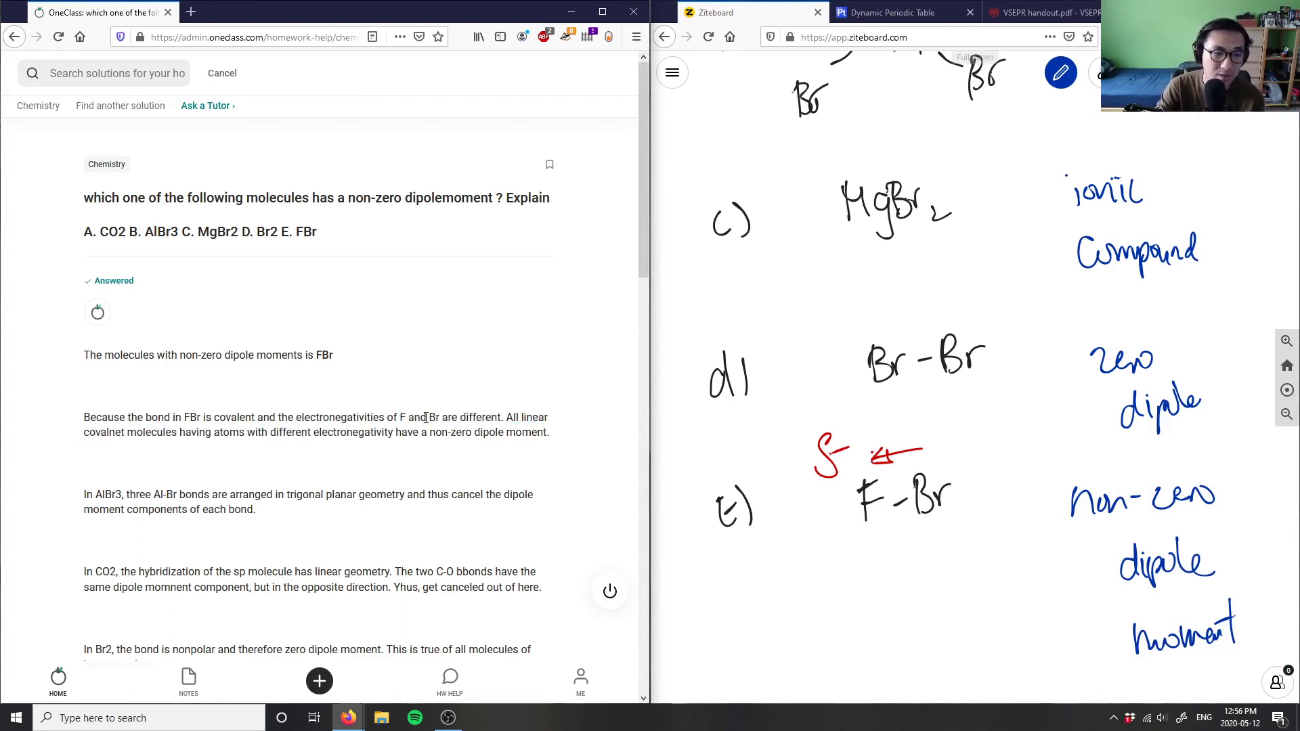
{"action": "scroll", "coordinate": [419, 414], "scroll_direction": "down", "scroll_amount": 2}
{"action": "left_click_drag", "start_coordinate": [96, 356], "coordinate": [151, 356]}
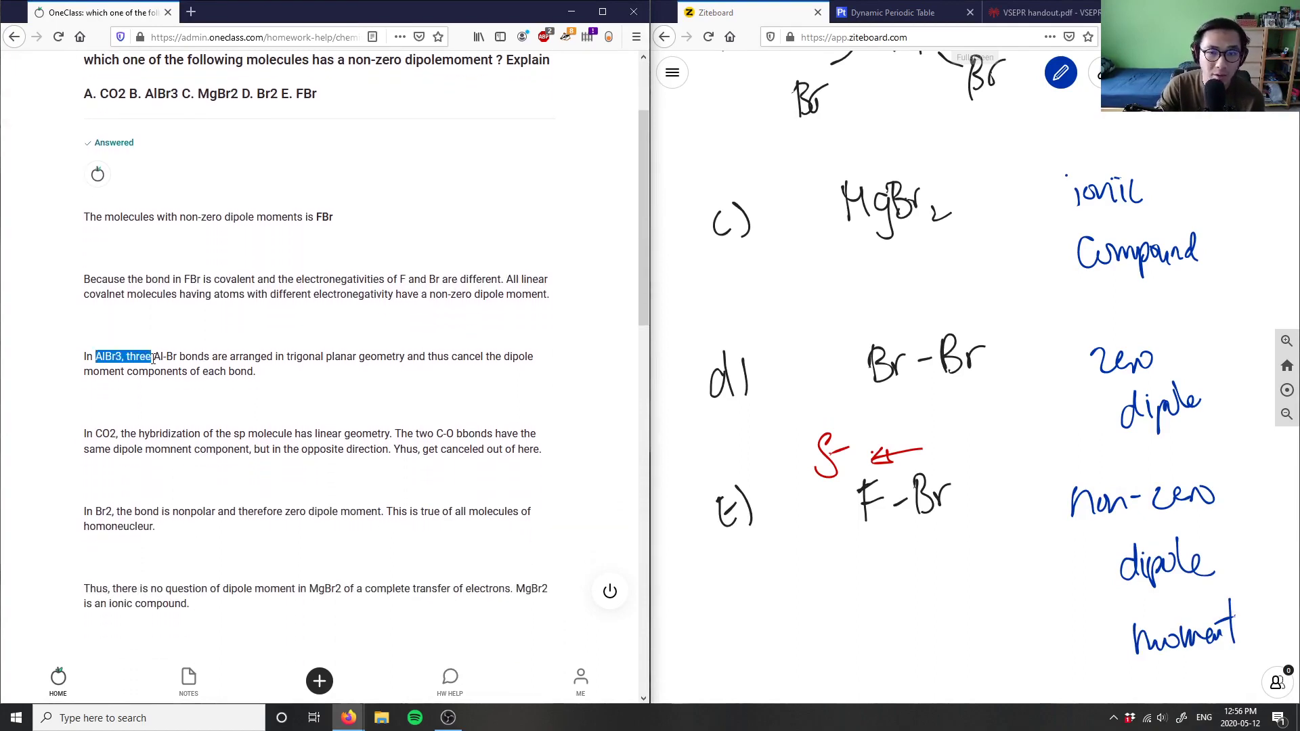
{"action": "left_click", "coordinate": [1014, 196]}
{"action": "scroll", "coordinate": [1012, 230], "scroll_direction": "up", "scroll_amount": 3}
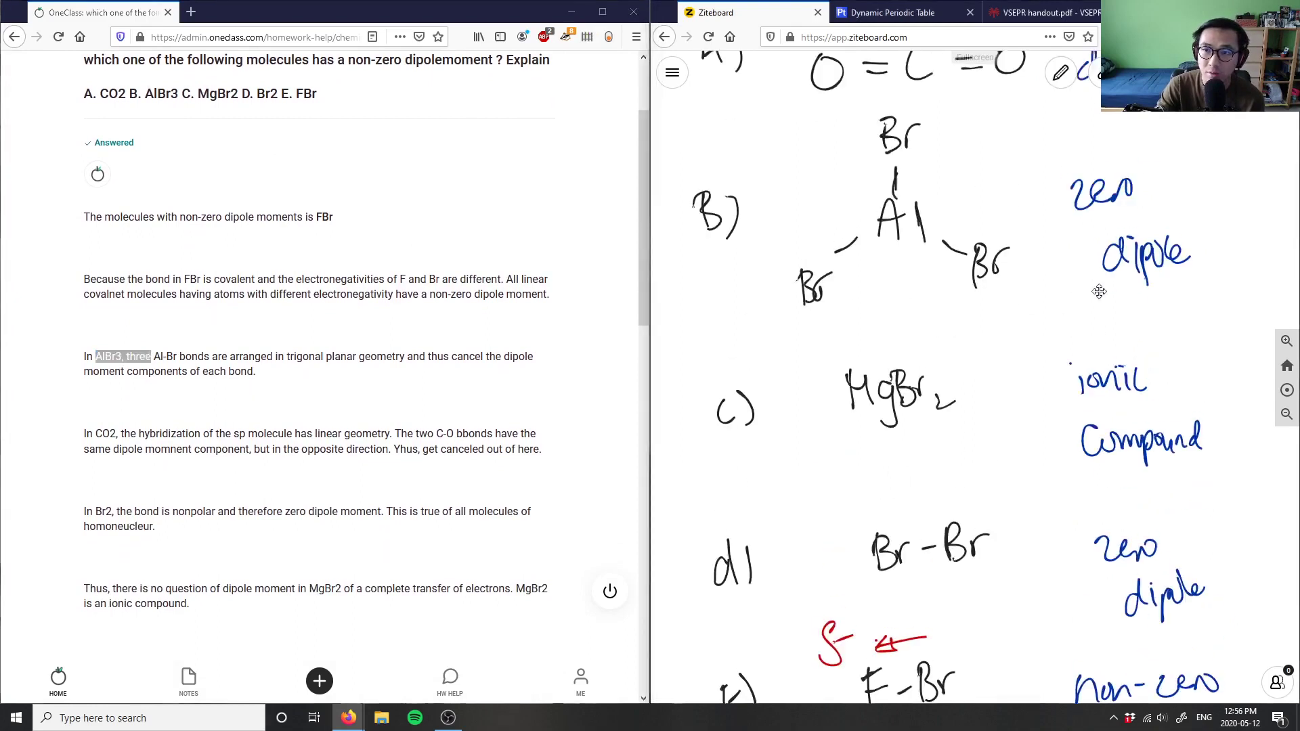
{"action": "left_click", "coordinate": [390, 397]}
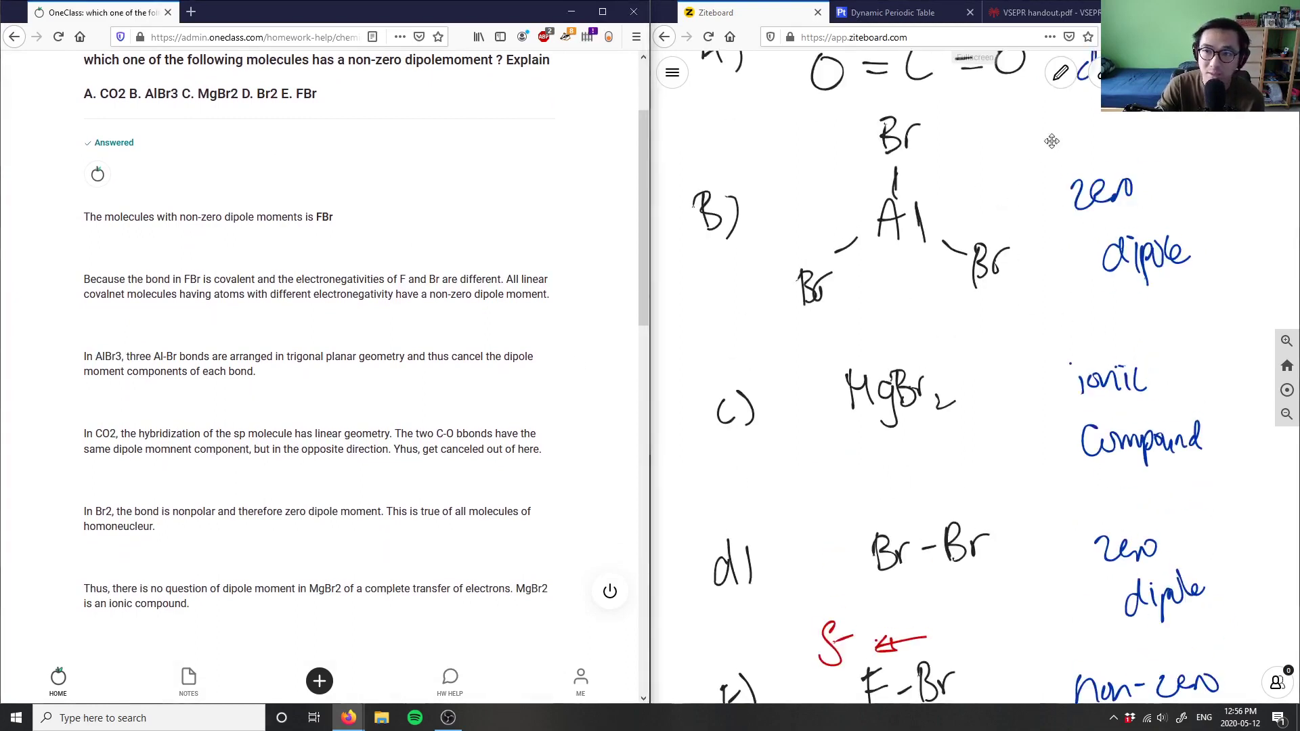
{"action": "left_click_drag", "start_coordinate": [1037, 132], "coordinate": [1042, 207]}
Step: Scroll to Verify solution and enter the comment 'Solution is correct, good analysis!'
{"action": "scroll", "coordinate": [338, 420], "scroll_direction": "down", "scroll_amount": 2}
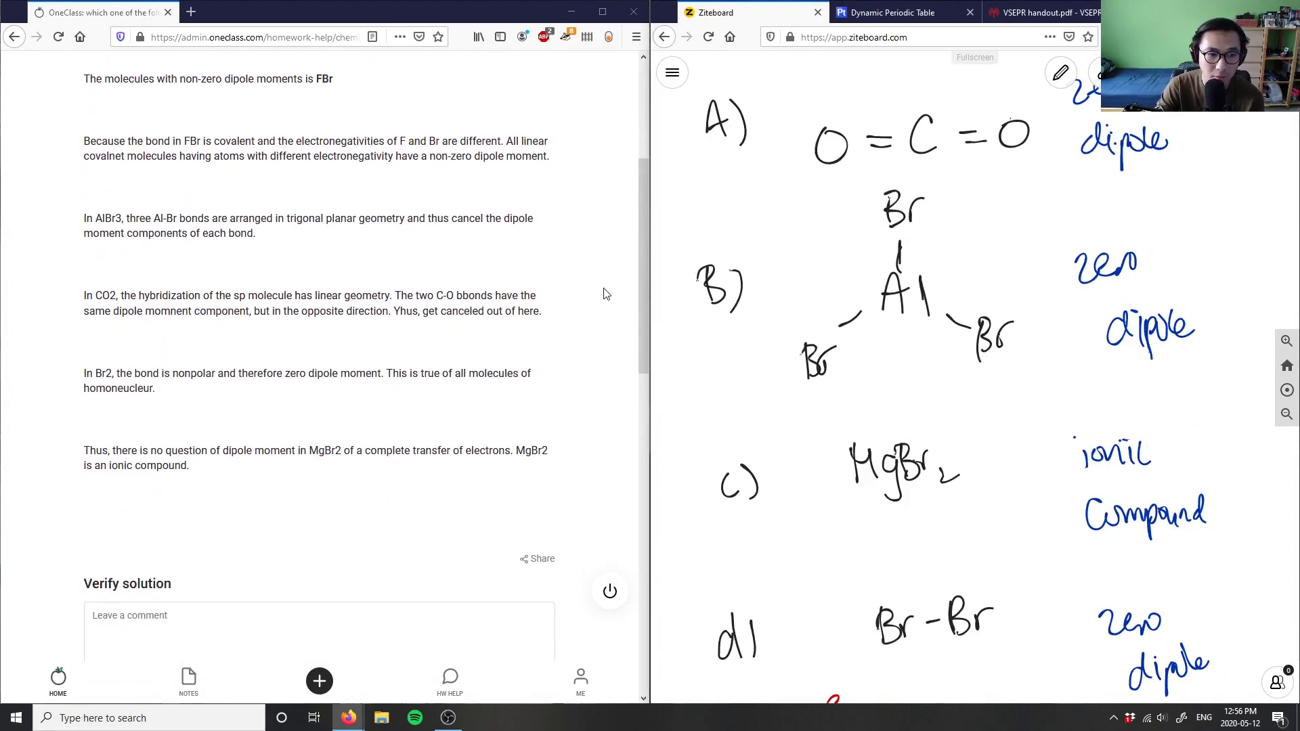
{"action": "scroll", "coordinate": [982, 483], "scroll_direction": "down", "scroll_amount": 3}
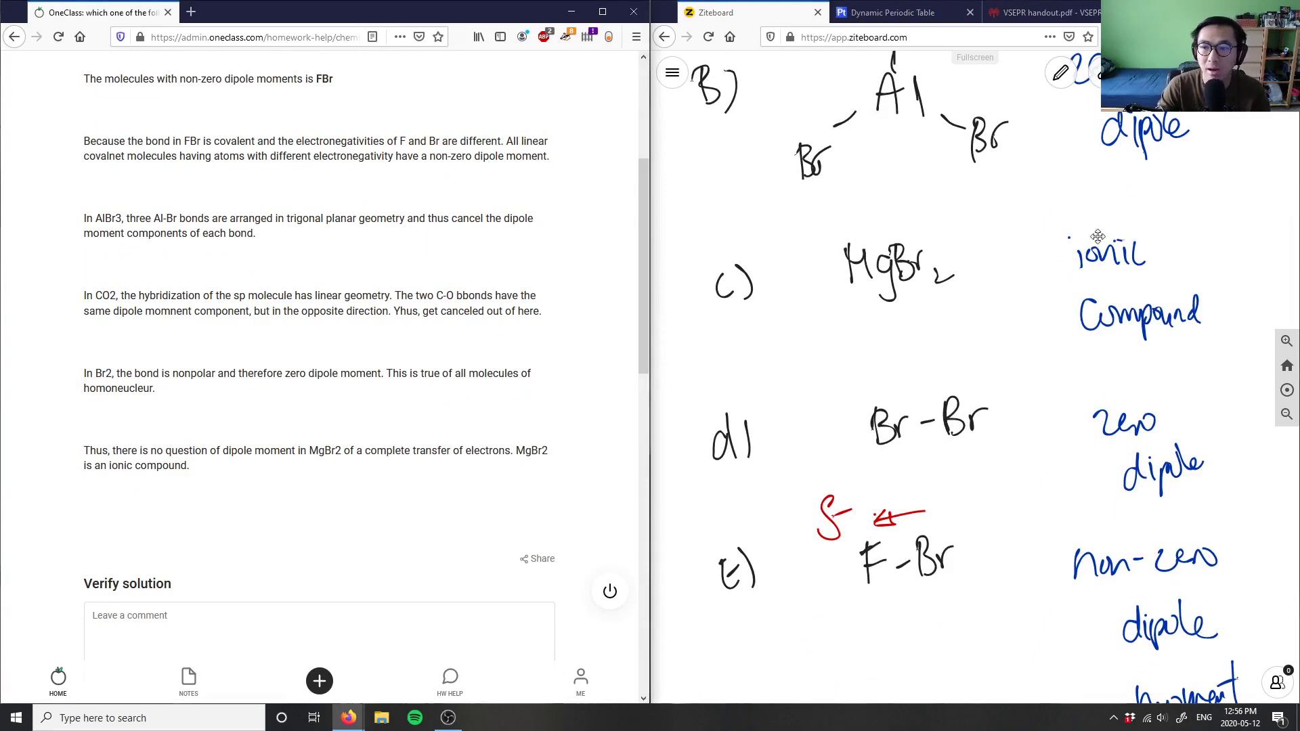
{"action": "scroll", "coordinate": [354, 373], "scroll_direction": "down", "scroll_amount": 3}
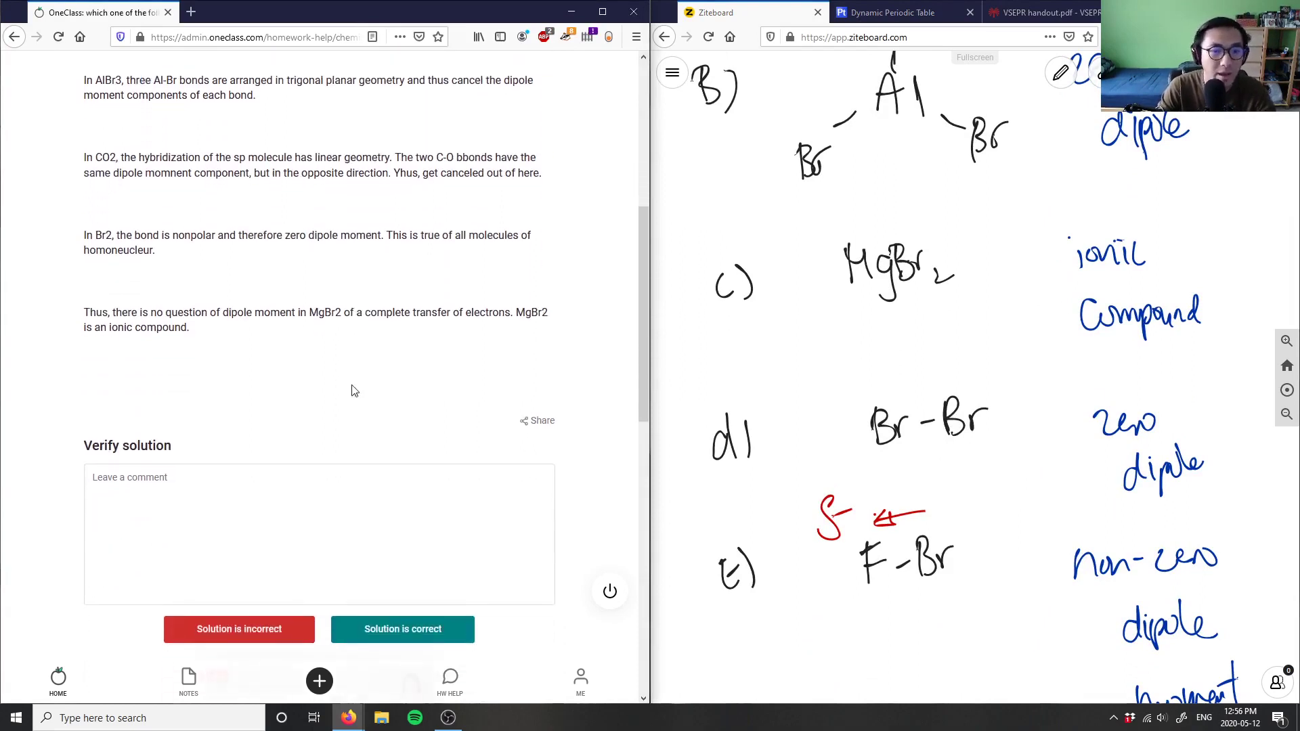
{"action": "left_click", "coordinate": [333, 499]}
{"action": "type", "text": "Sol"}
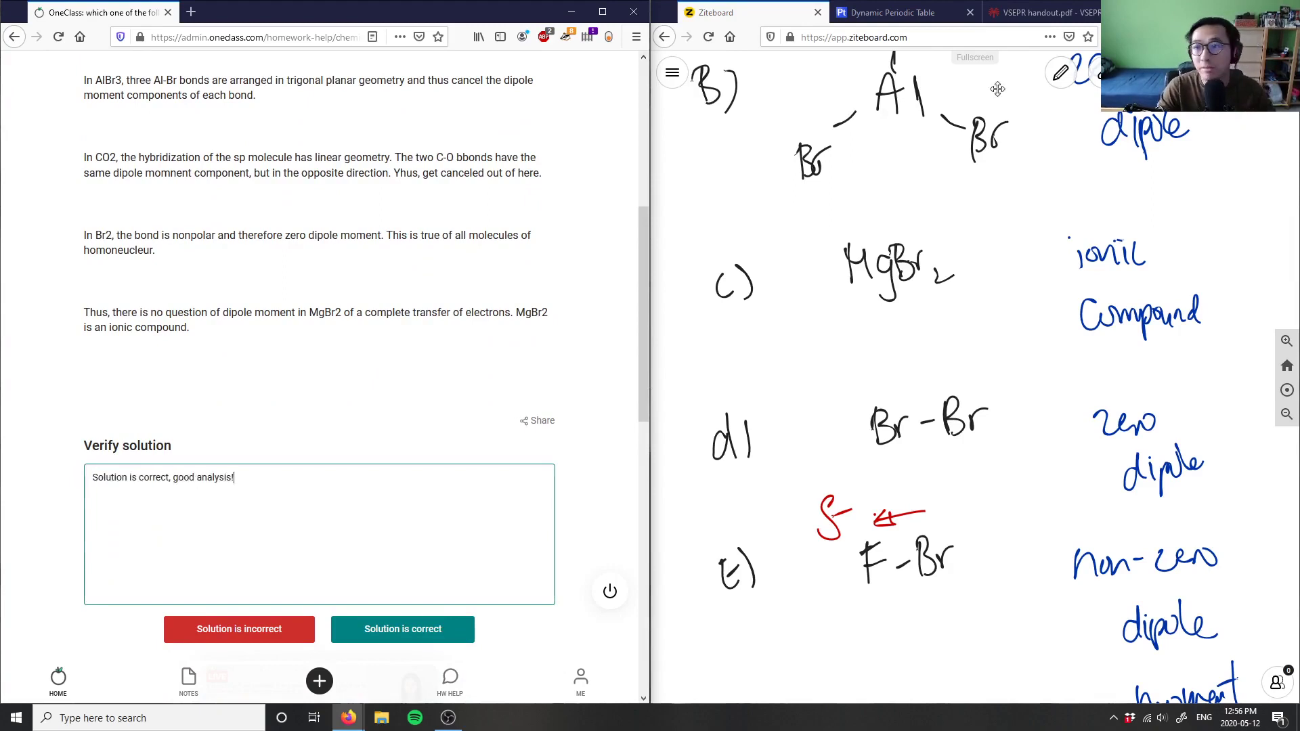
{"action": "left_click", "coordinate": [1056, 186]}
{"action": "scroll", "coordinate": [917, 185], "scroll_direction": "up", "scroll_amount": 5}
{"action": "scroll", "coordinate": [918, 186], "scroll_direction": "down", "scroll_amount": 2}
{"action": "scroll", "coordinate": [918, 186], "scroll_direction": "down", "scroll_amount": 4}
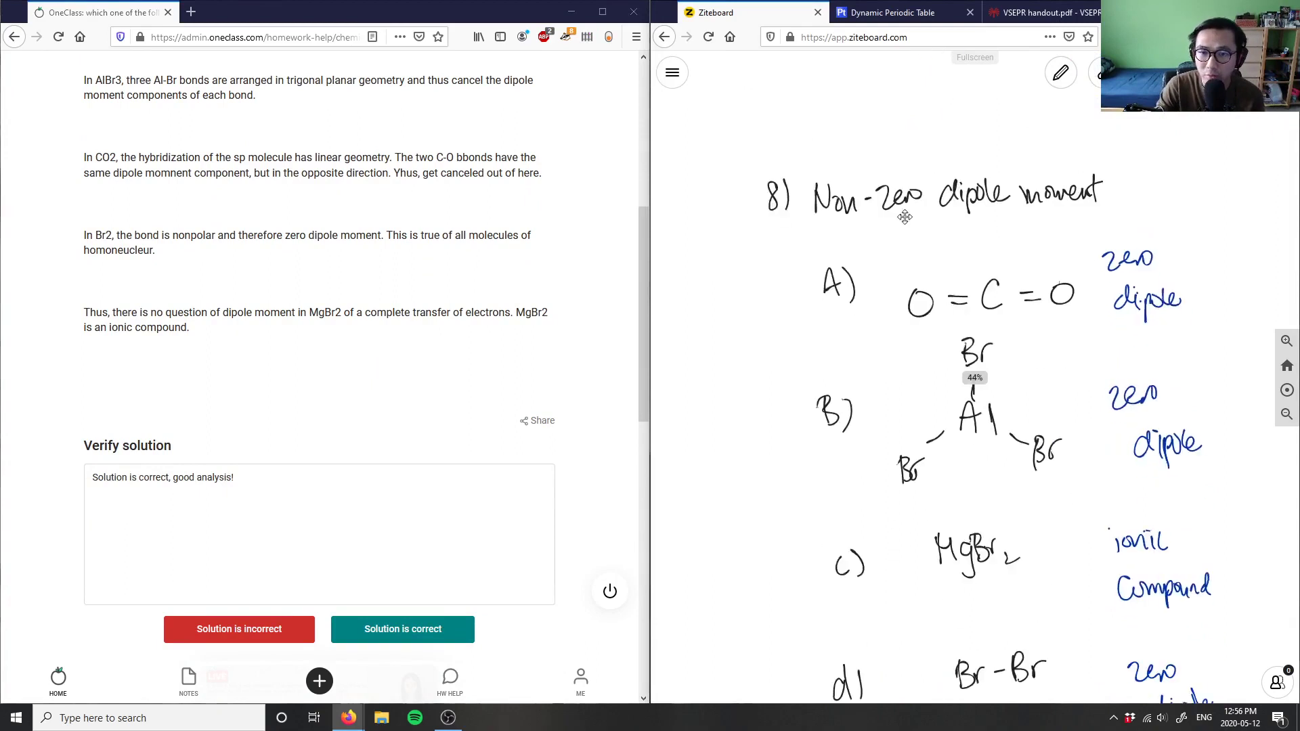